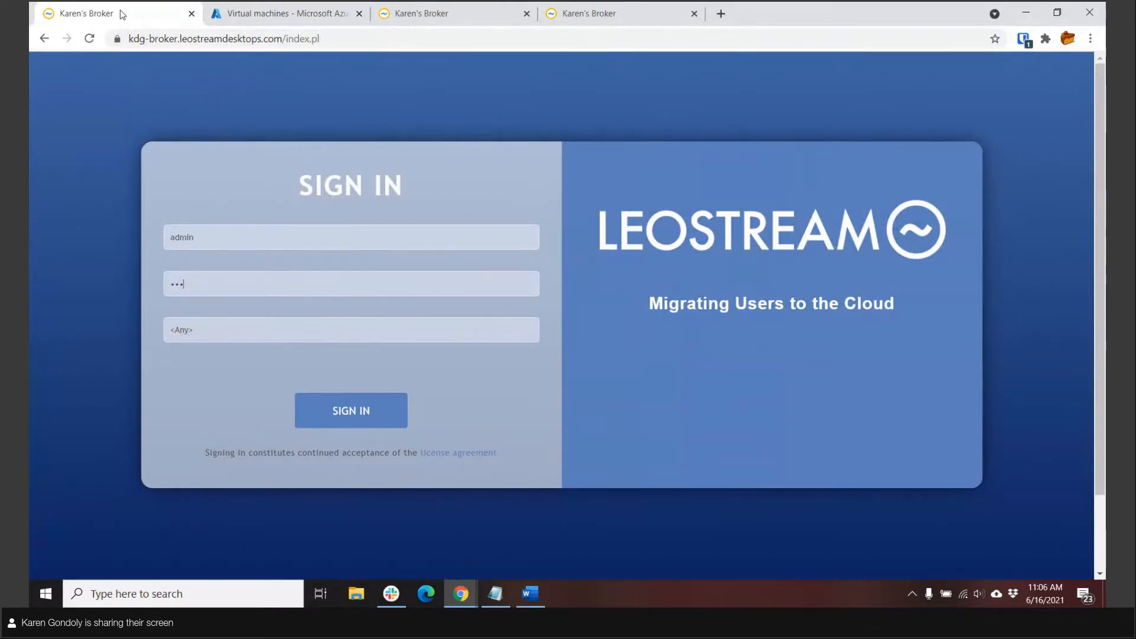
Sign in to the Connection Broker as admin and open the list of authentication servers.
{"action": "left_click", "coordinate": [366, 425]}
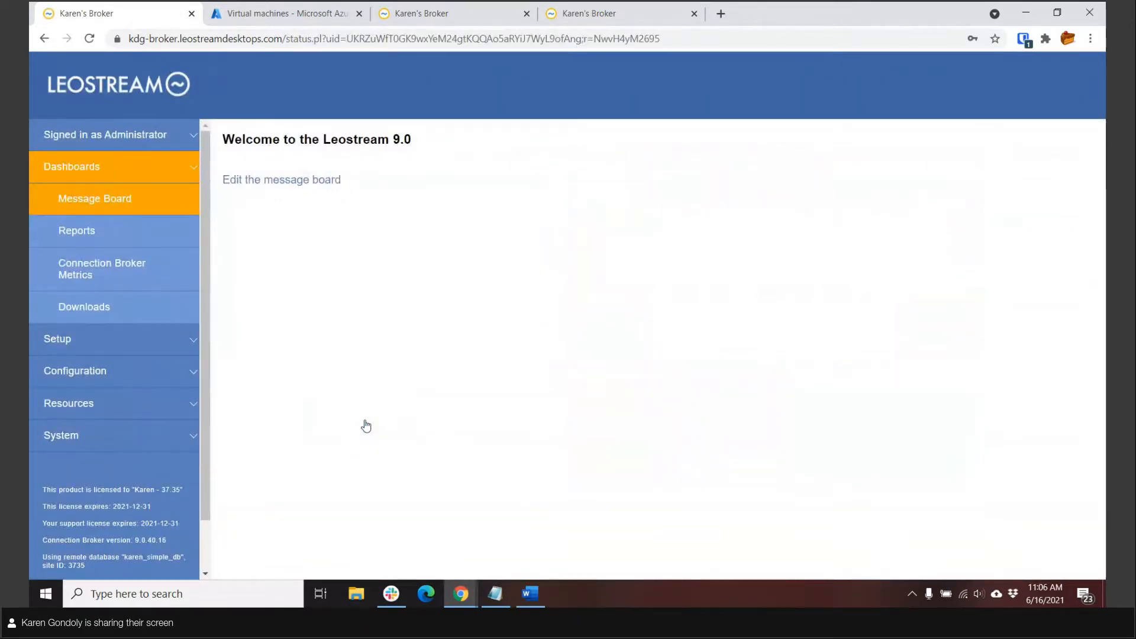
{"action": "left_click", "coordinate": [105, 348]}
{"action": "left_click", "coordinate": [86, 236]}
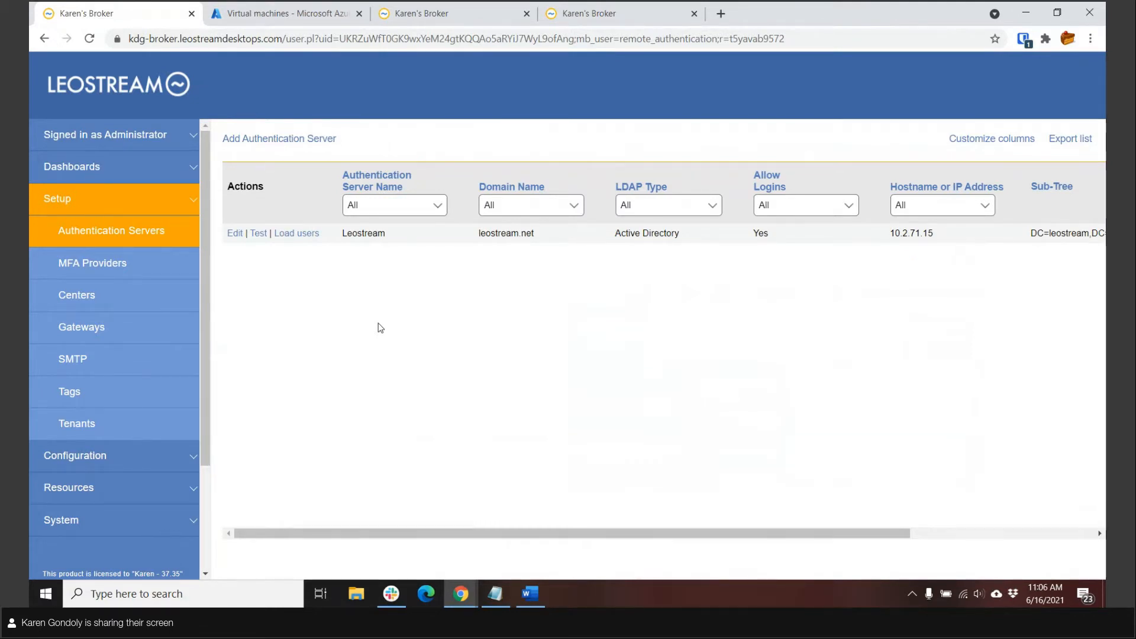
Review the configured centers, examining the settings of Physical Computers and Azure East.
{"action": "left_click", "coordinate": [138, 305]}
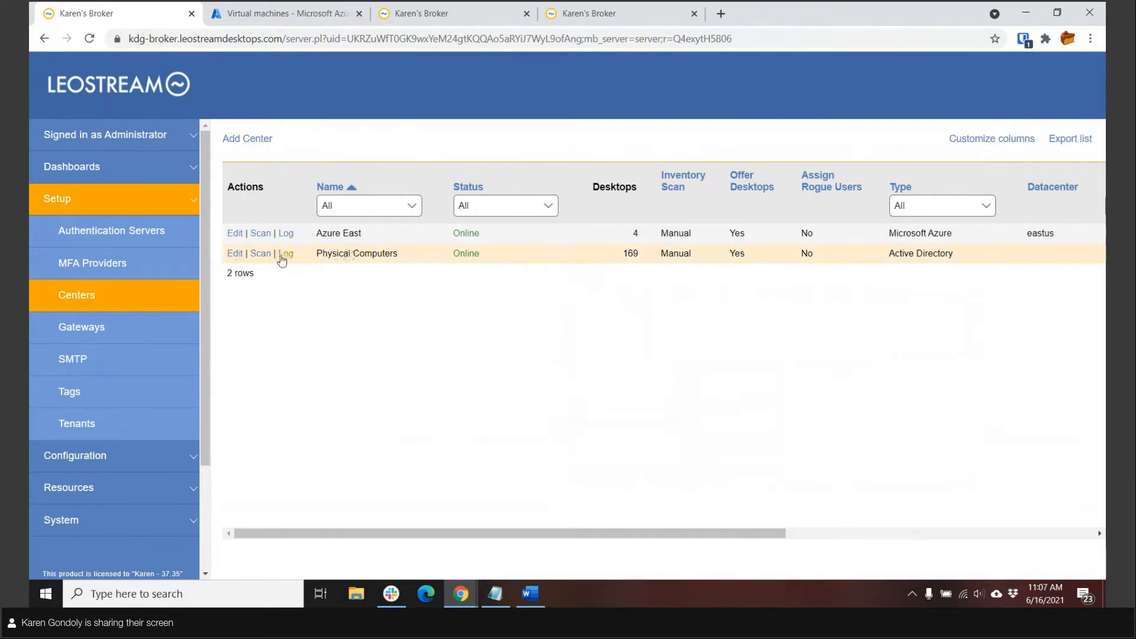
{"action": "left_click", "coordinate": [234, 256]}
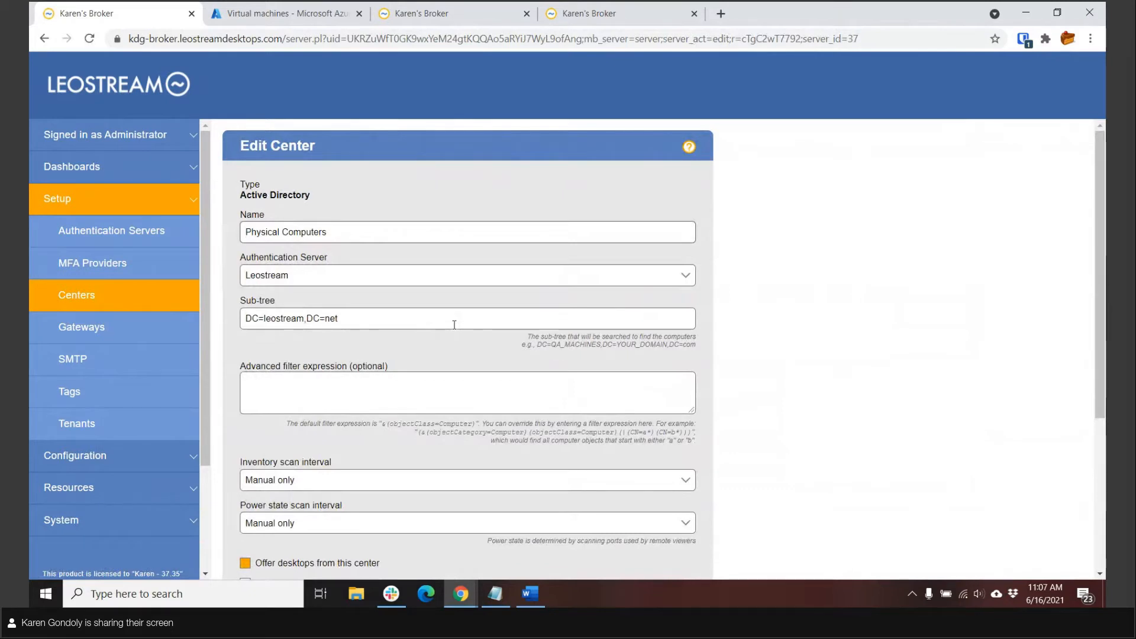
{"action": "left_click", "coordinate": [82, 307]}
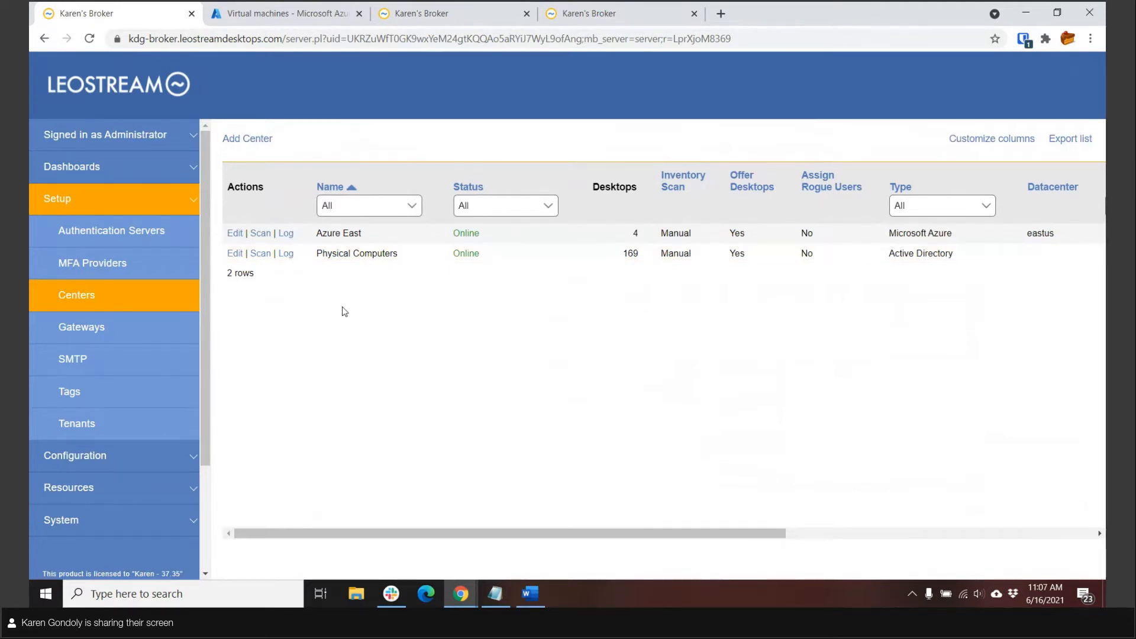
{"action": "left_click", "coordinate": [234, 235]}
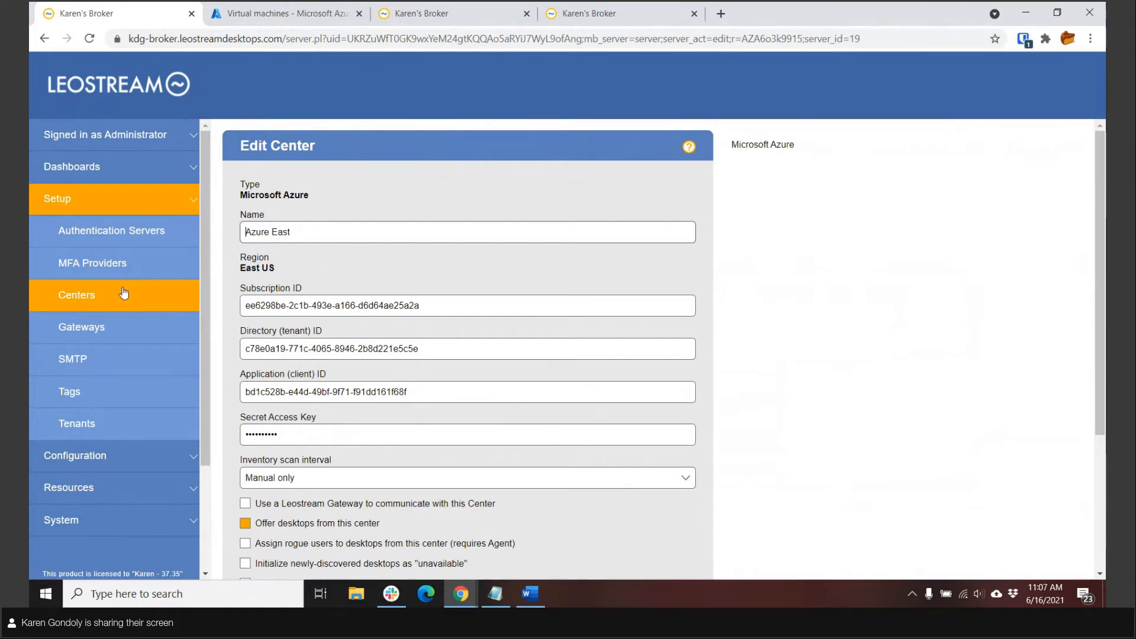
{"action": "left_click", "coordinate": [82, 298]}
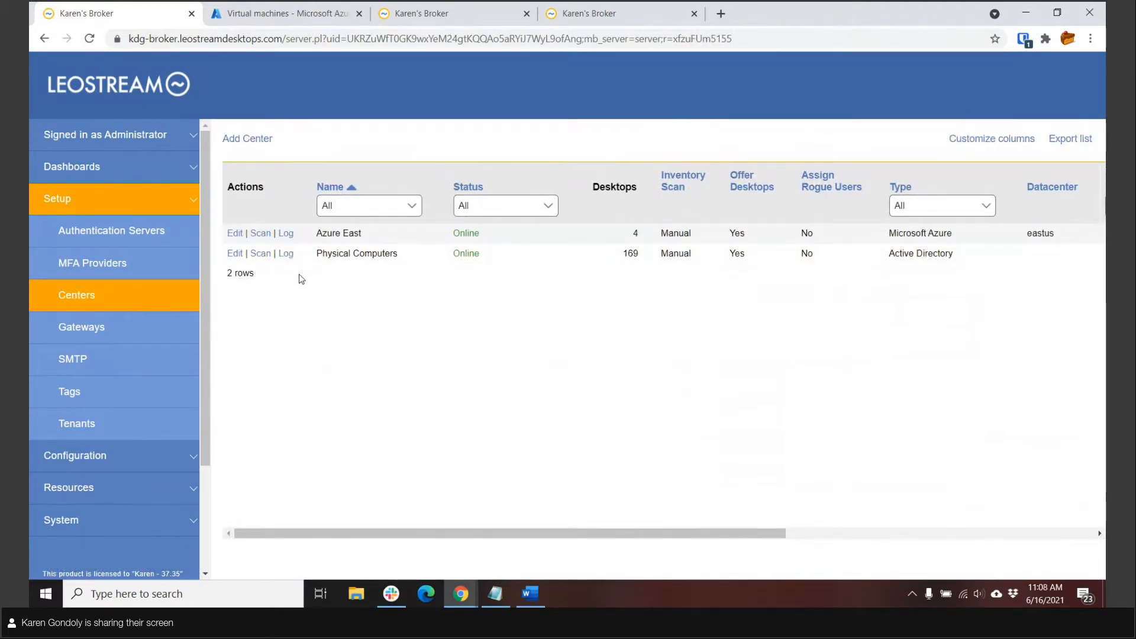
Open the desktop pools list and examine which centers define the On-prem Machines pool.
{"action": "left_click", "coordinate": [84, 198]}
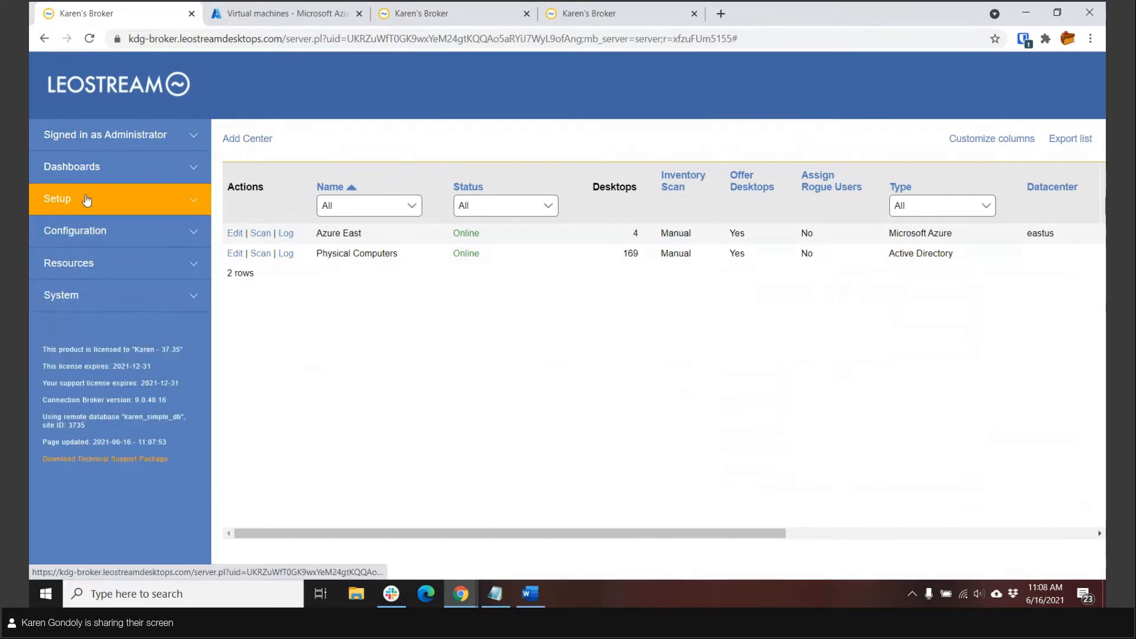
{"action": "left_click", "coordinate": [78, 223]}
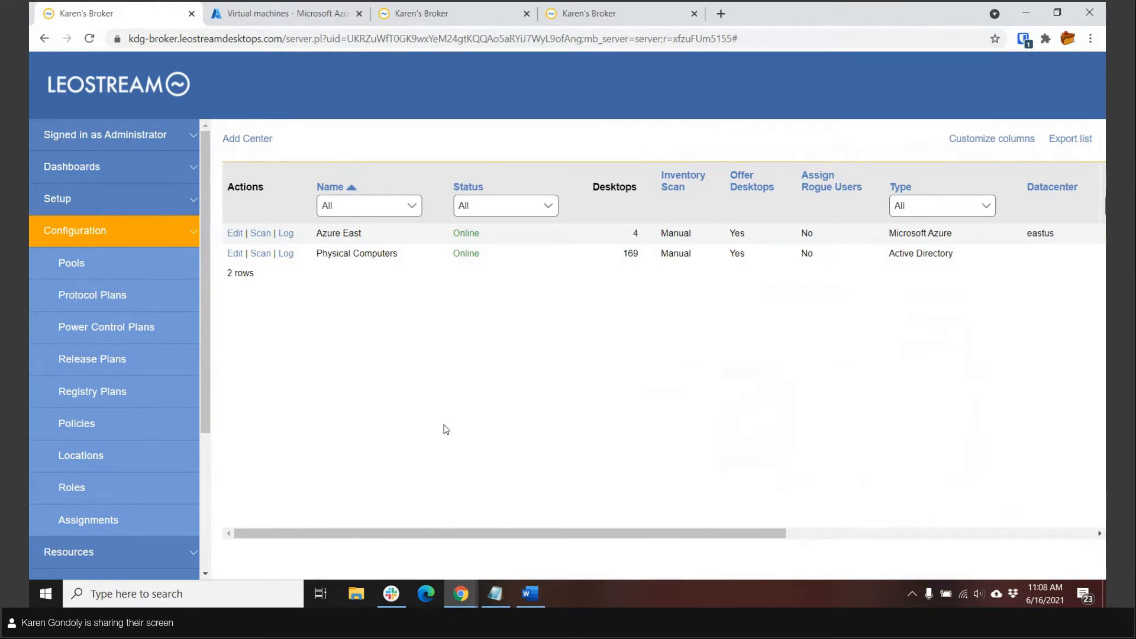
{"action": "left_click", "coordinate": [103, 278]}
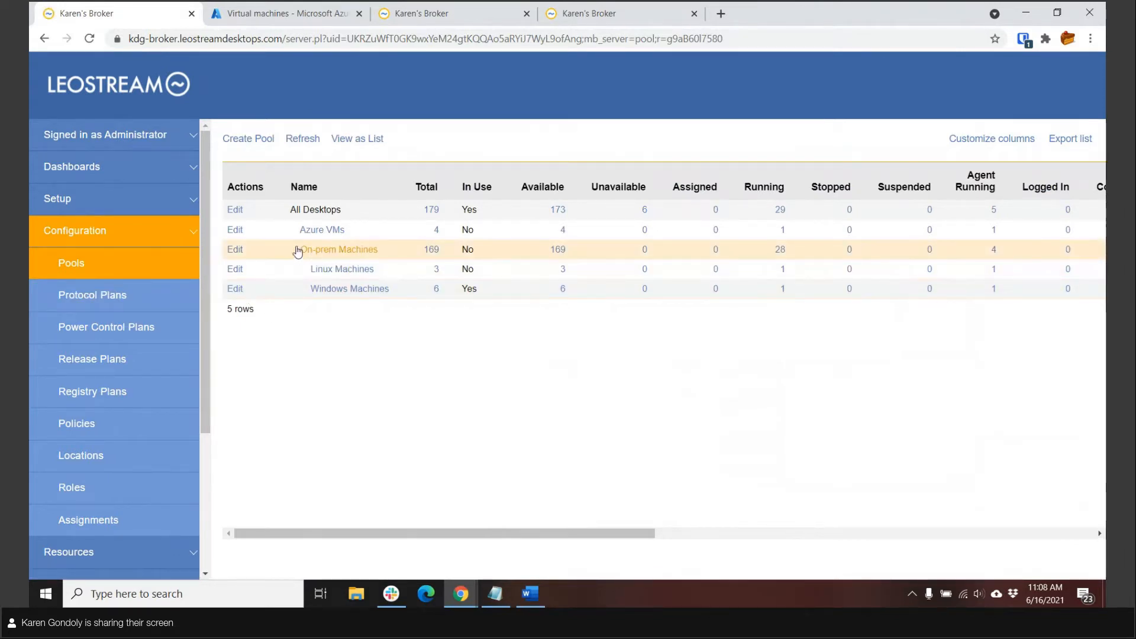
{"action": "left_click", "coordinate": [228, 251]}
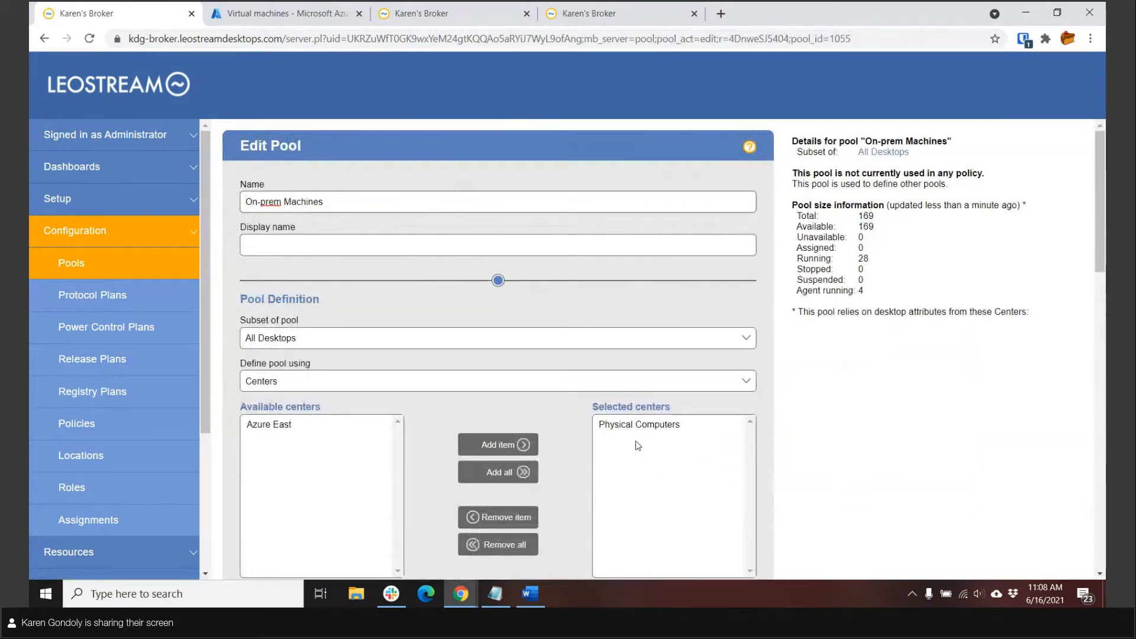
{"action": "left_click", "coordinate": [71, 268]}
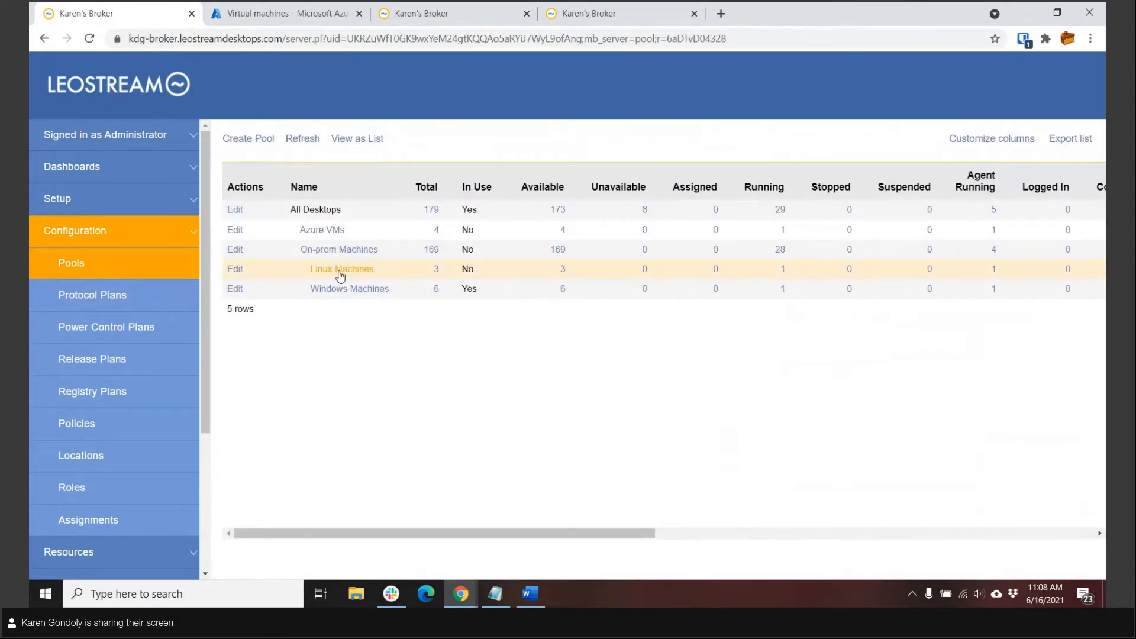
Examine the desktop attribute rules of the Windows Machines pool and the center defining the Azure VMs pool.
{"action": "left_click", "coordinate": [235, 290]}
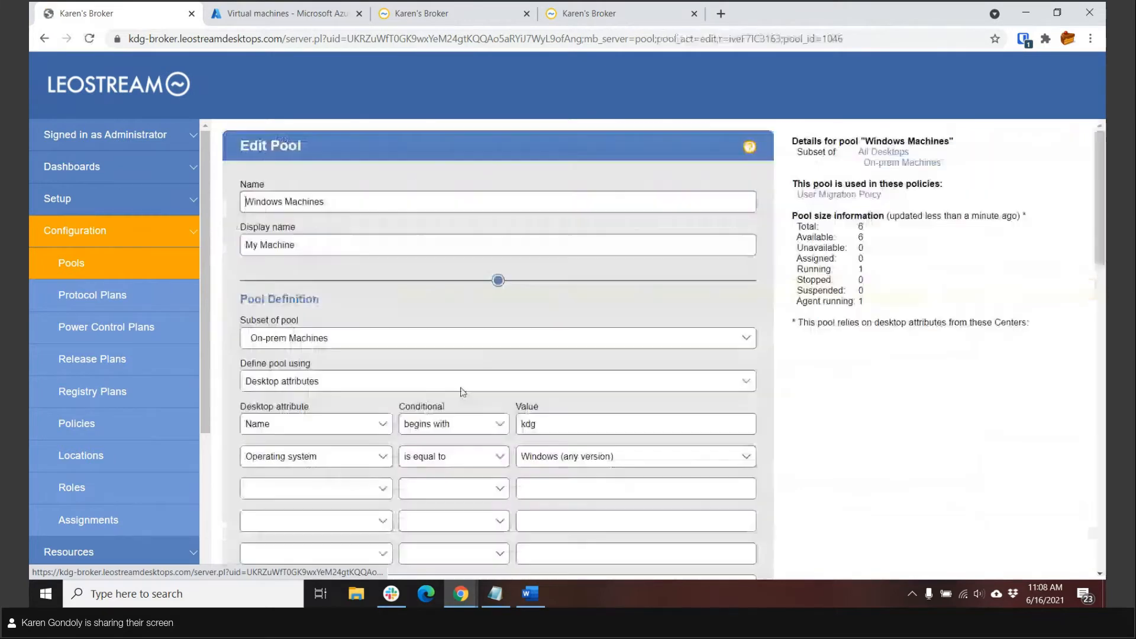
{"action": "double_click", "coordinate": [524, 424]}
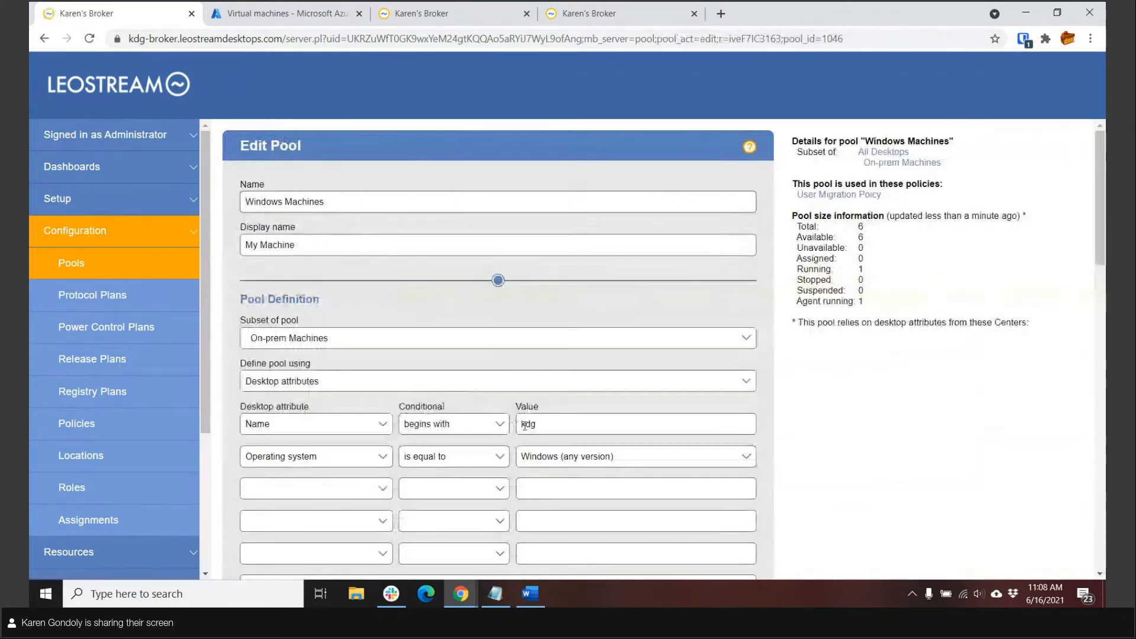
{"action": "left_click", "coordinate": [554, 410]}
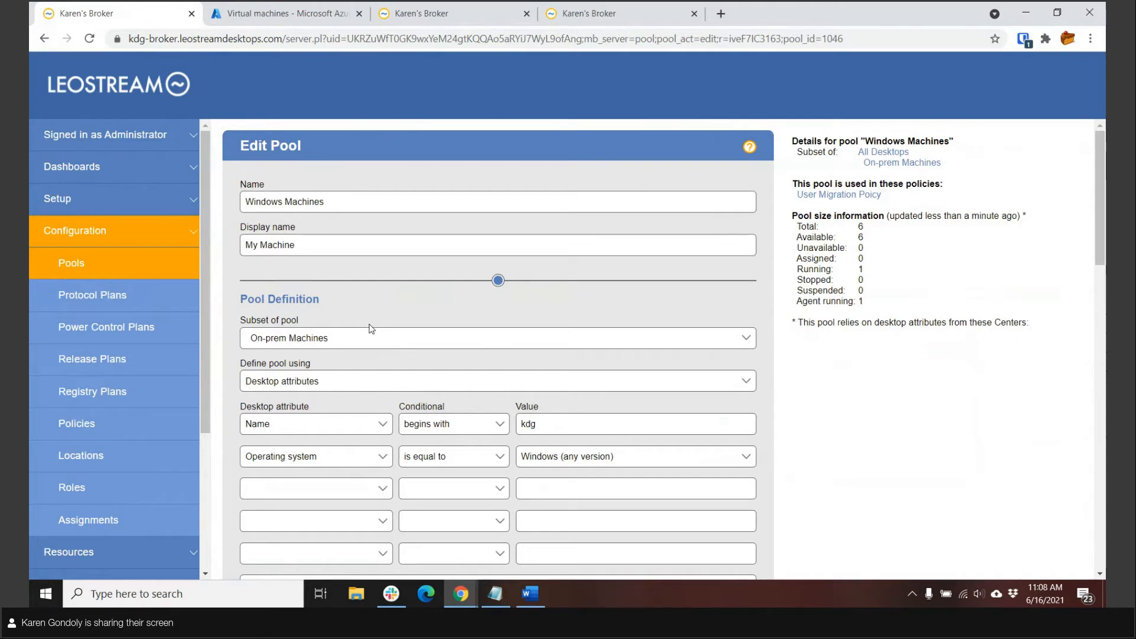
{"action": "left_click", "coordinate": [92, 266]}
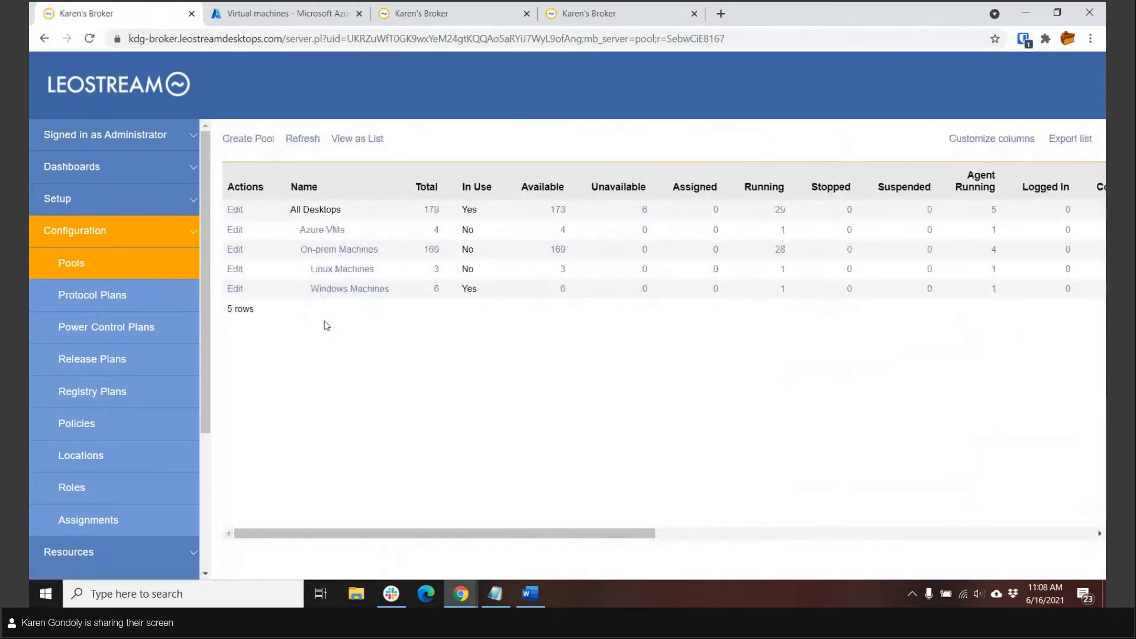
{"action": "left_click", "coordinate": [234, 230]}
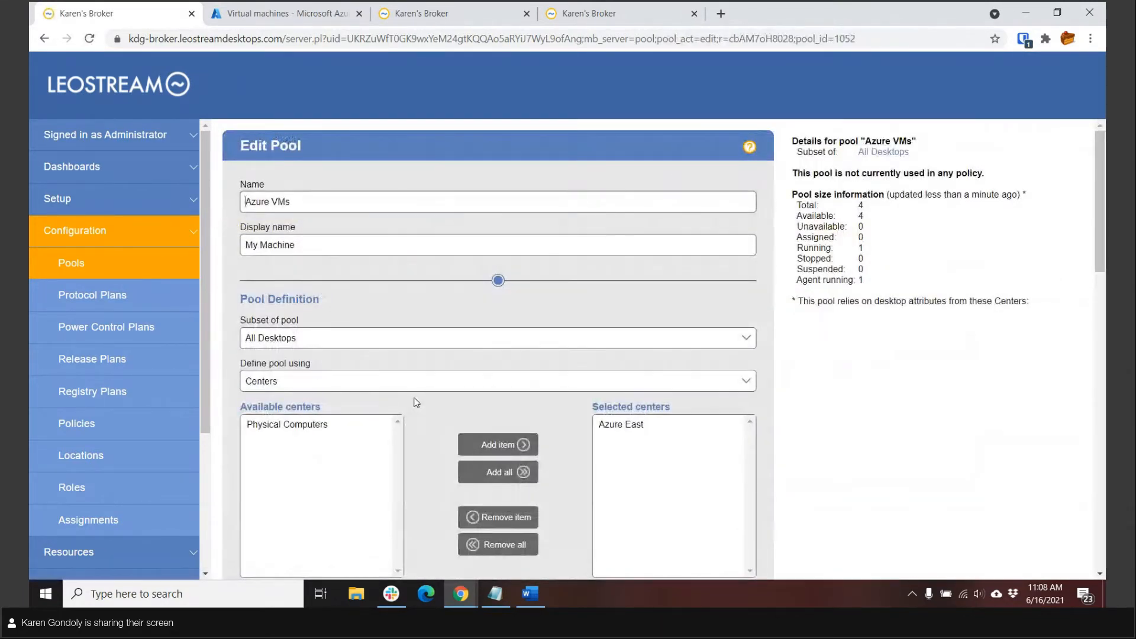
{"action": "left_click", "coordinate": [72, 269]}
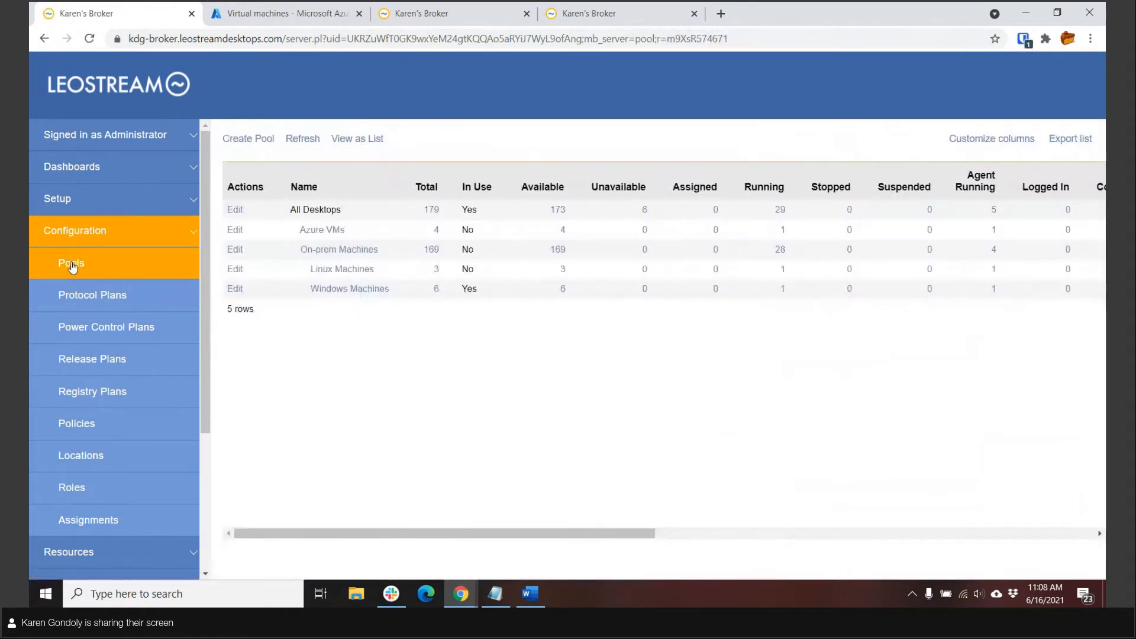
Review the protocol plans and examine the wait times and actions in the Shutdown on Logout power control plan.
{"action": "left_click", "coordinate": [74, 295]}
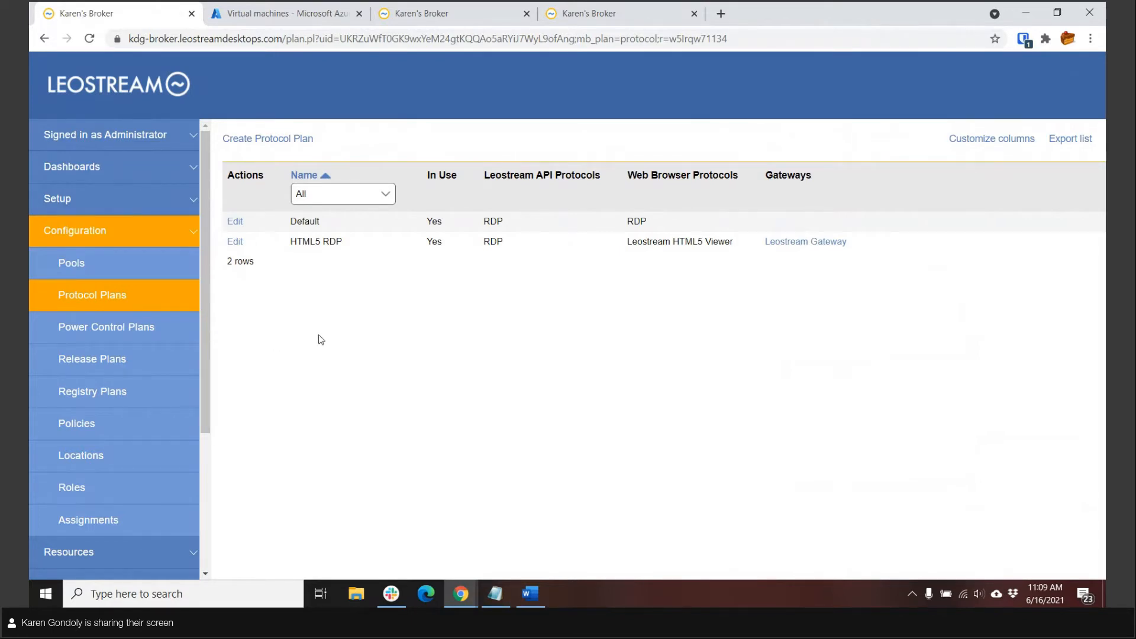
{"action": "left_click", "coordinate": [150, 330]}
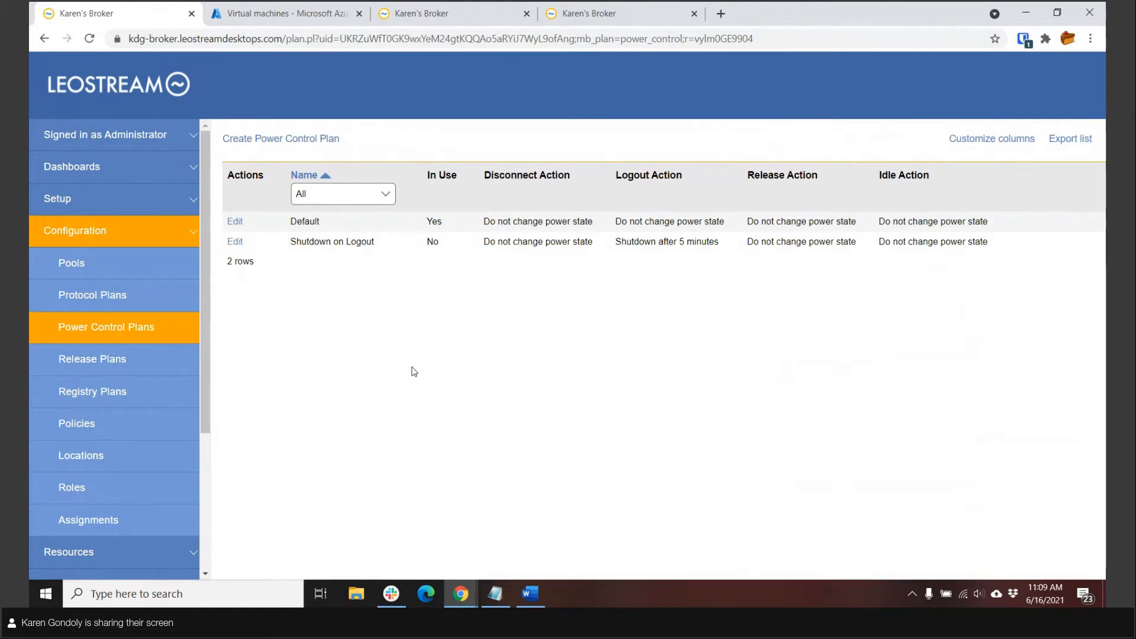
{"action": "left_click", "coordinate": [235, 246]}
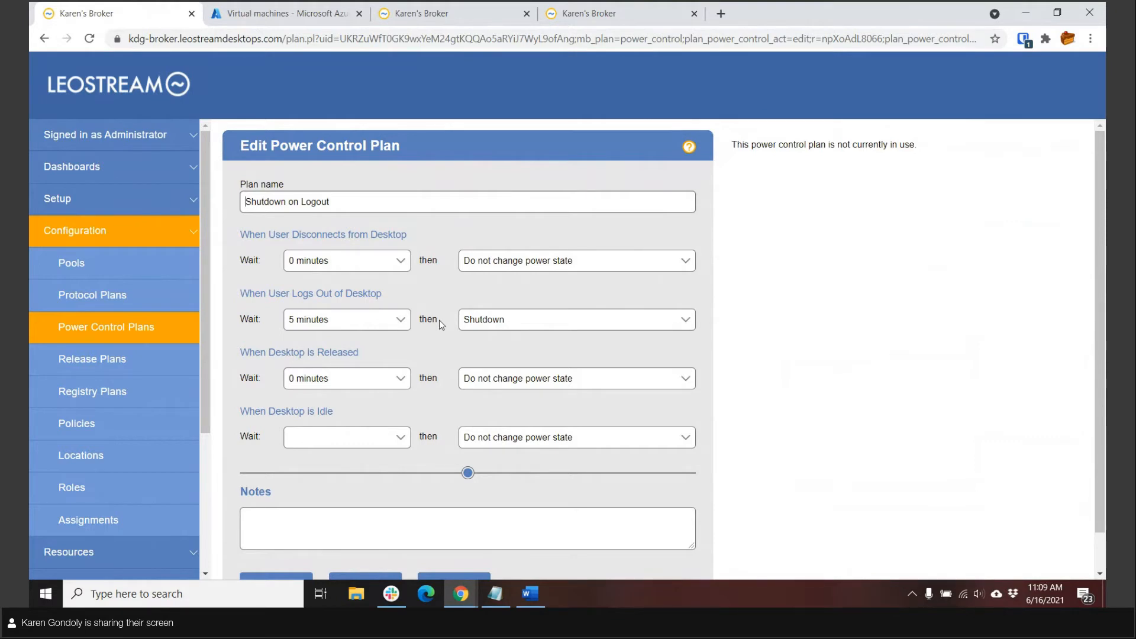
{"action": "left_click", "coordinate": [116, 331]}
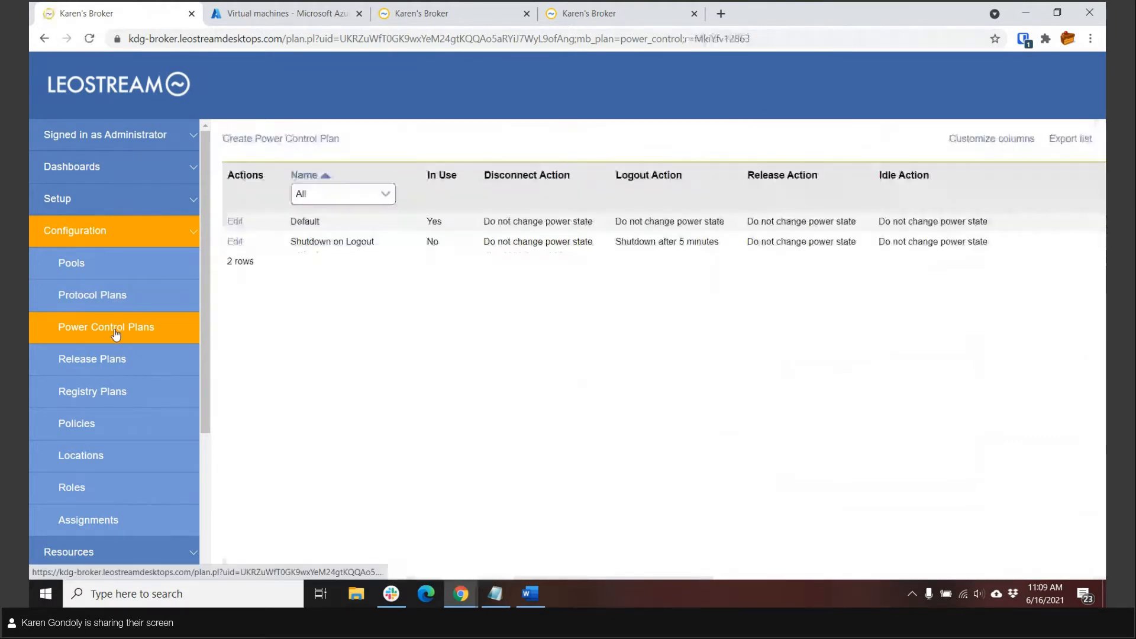
Examine the disconnect and logout settings of the "Release after logout with delay" release plan.
{"action": "left_click", "coordinate": [120, 368]}
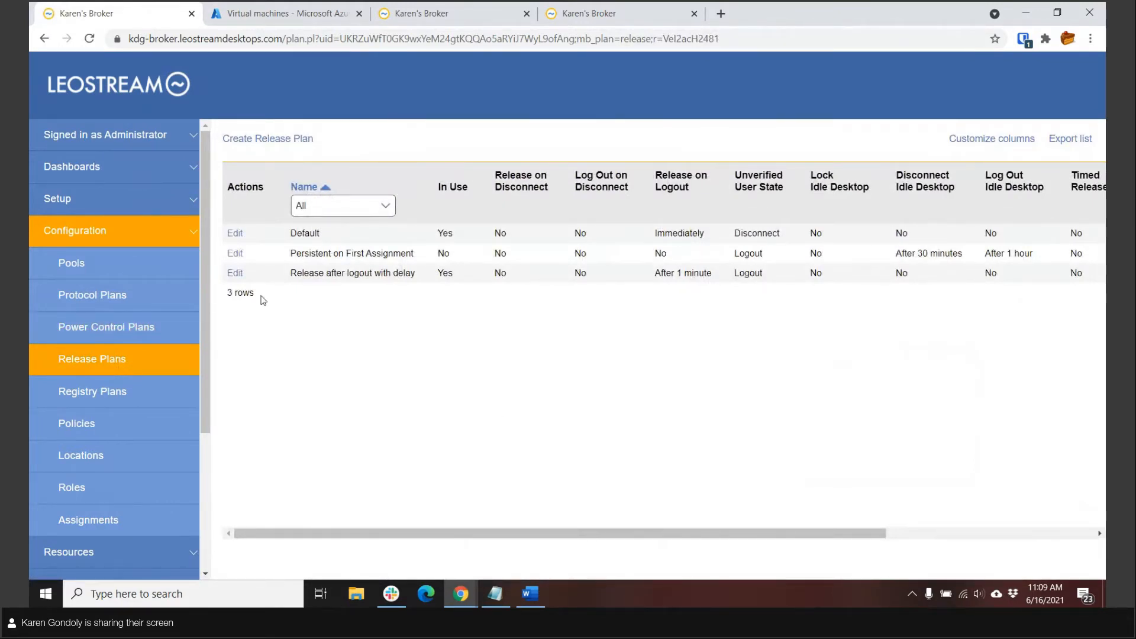
{"action": "left_click", "coordinate": [235, 274]}
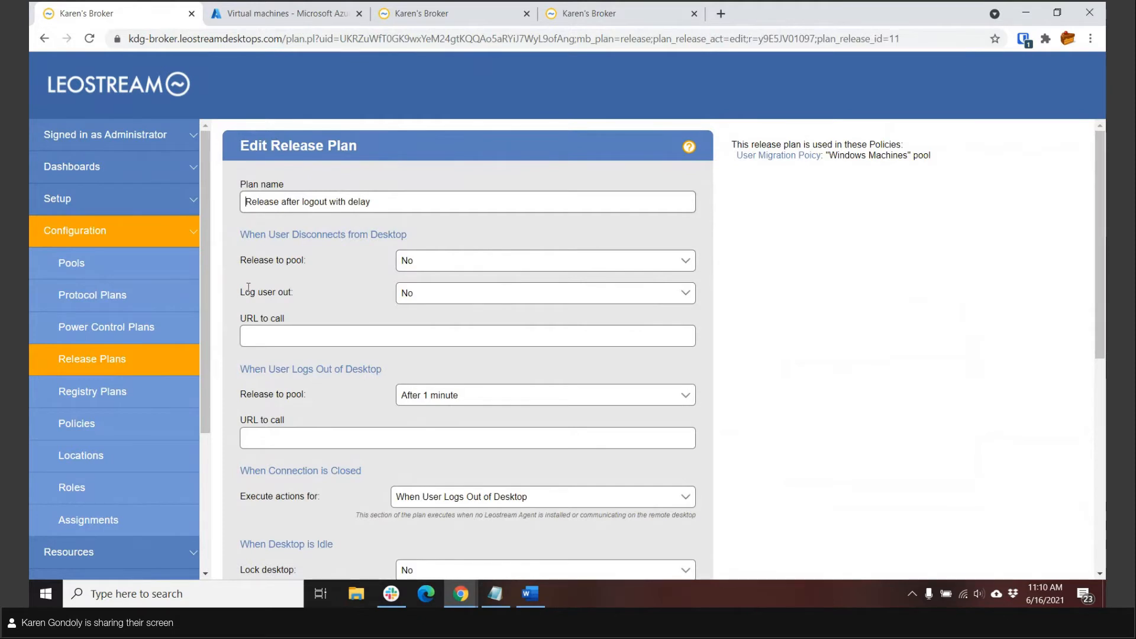
{"action": "left_click", "coordinate": [93, 361]}
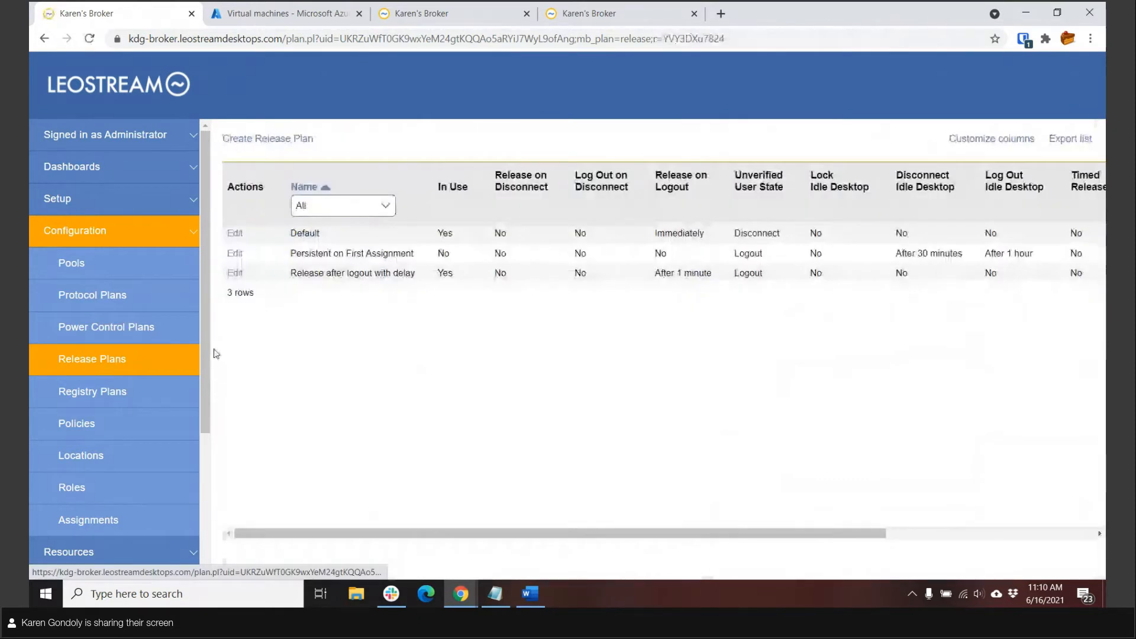
Examine the release-to-pool settings of the Persistent on First Assignment release plan.
{"action": "left_click", "coordinate": [234, 253]}
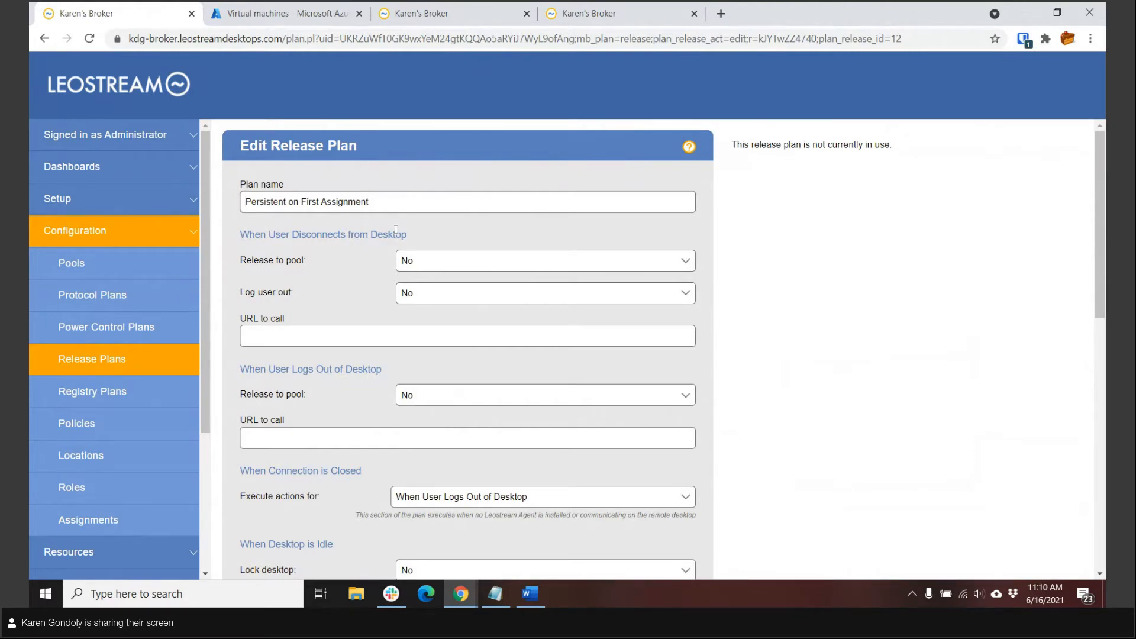
{"action": "triple_click", "coordinate": [304, 268]}
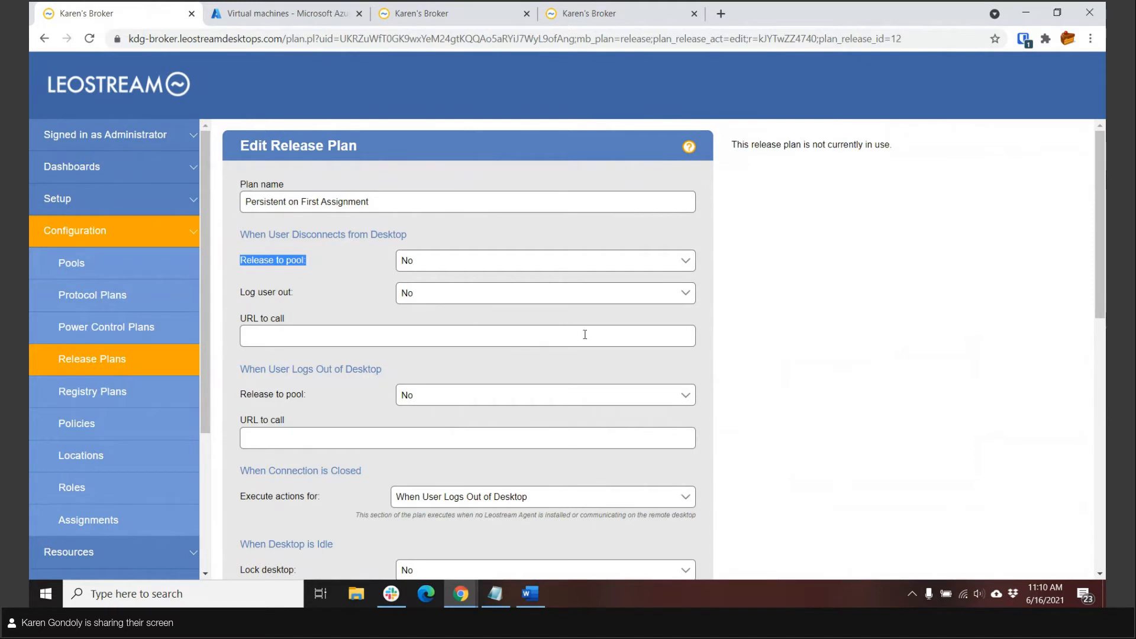
{"action": "left_click", "coordinate": [758, 383]}
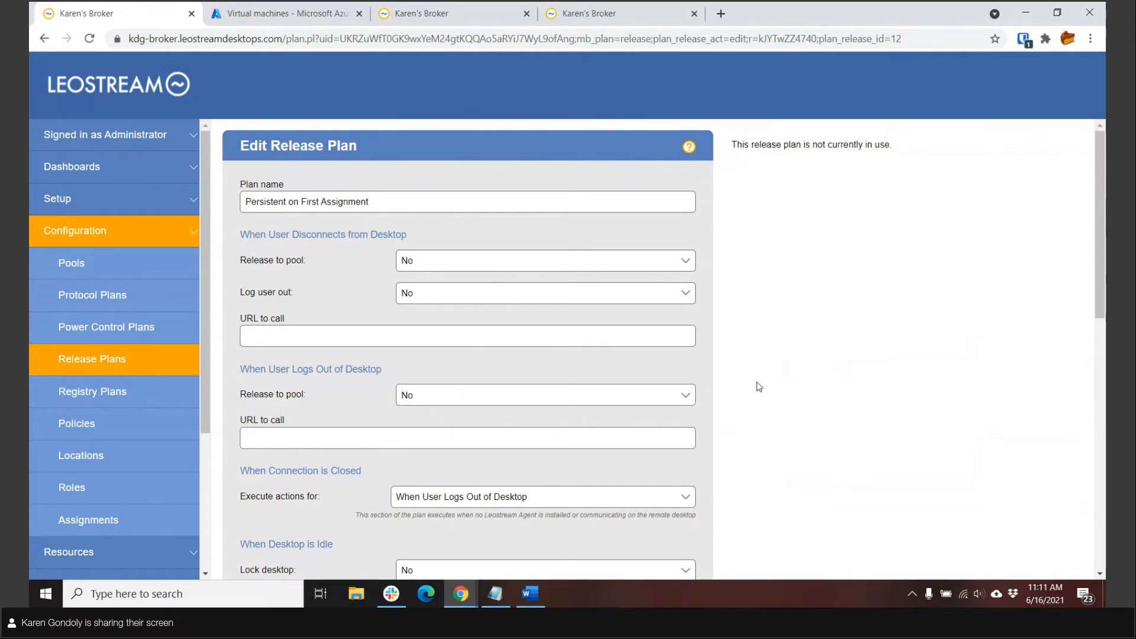
{"action": "left_click", "coordinate": [122, 368]}
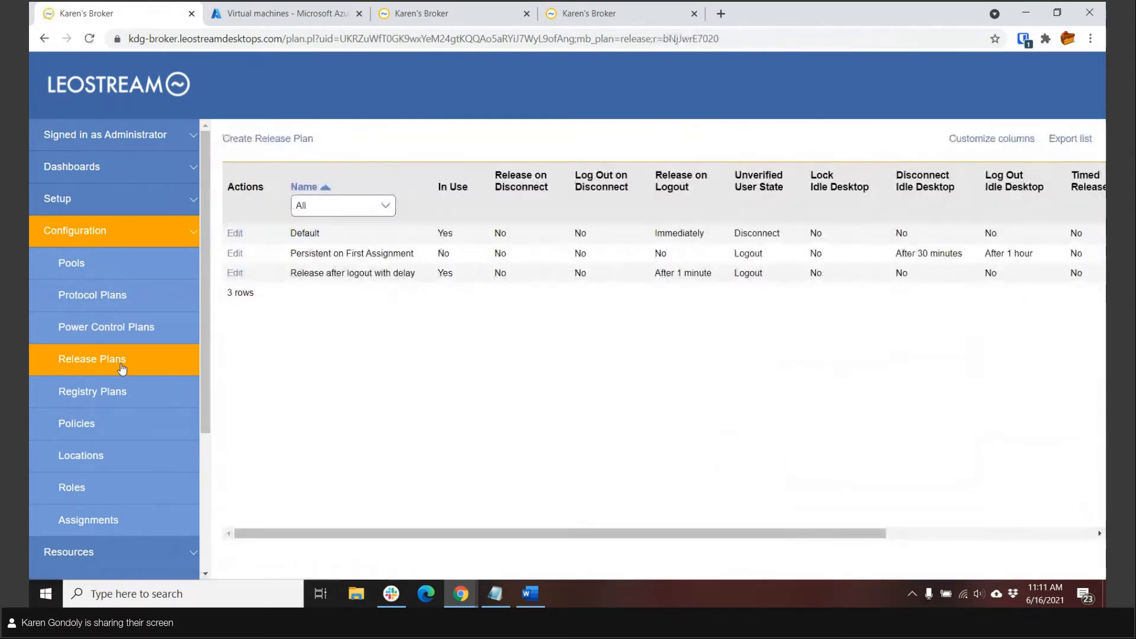
Open the User Migration Poicy policy and examine the pools selectable for its desktop assignments.
{"action": "left_click", "coordinate": [86, 424]}
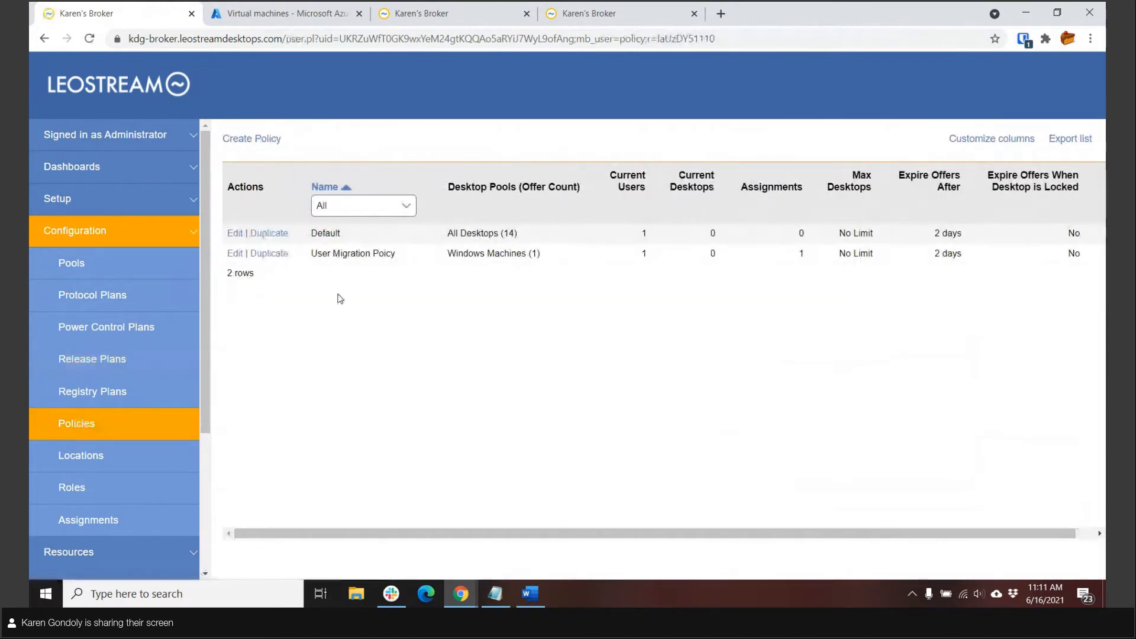
{"action": "left_click", "coordinate": [240, 254]}
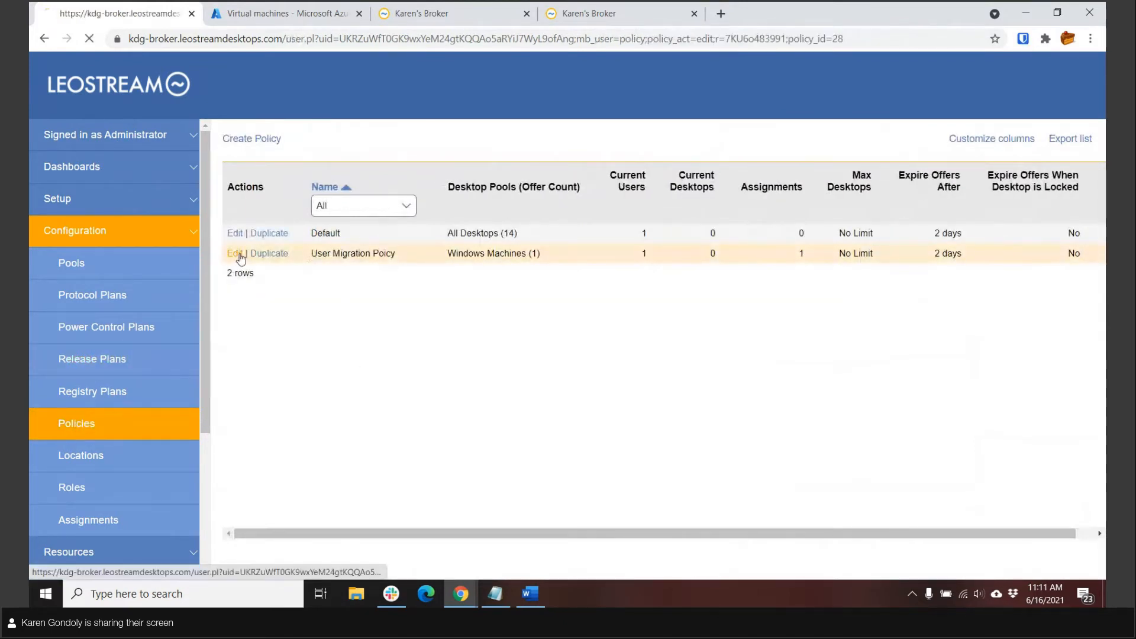
{"action": "scroll", "coordinate": [887, 362], "scroll_direction": "down", "scroll_amount": 2}
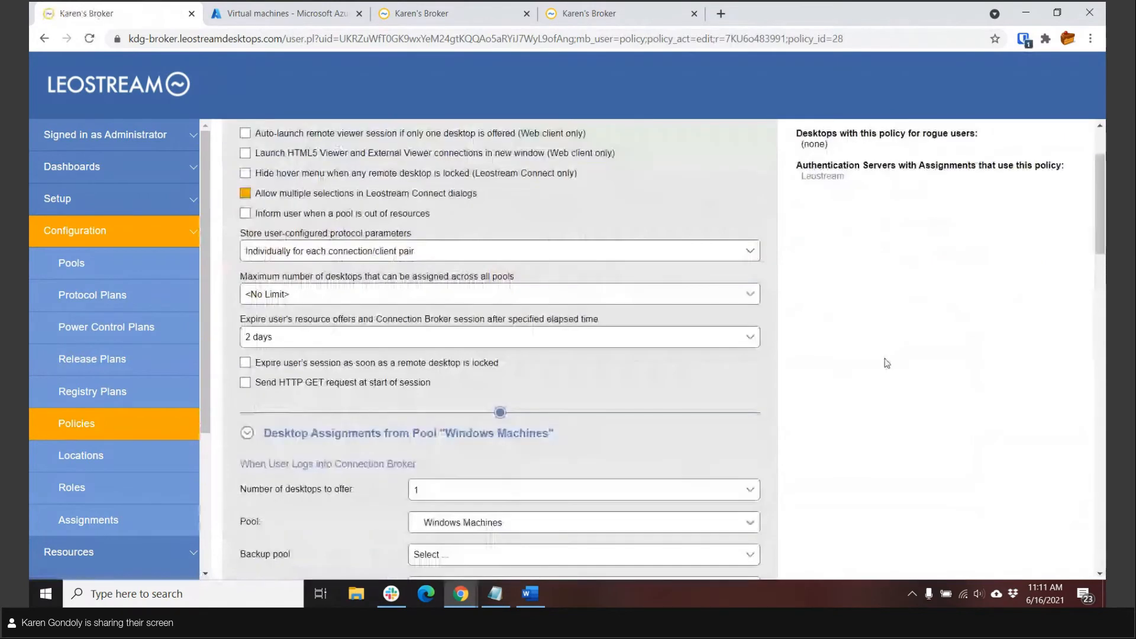
{"action": "scroll", "coordinate": [887, 363], "scroll_direction": "down", "scroll_amount": 2}
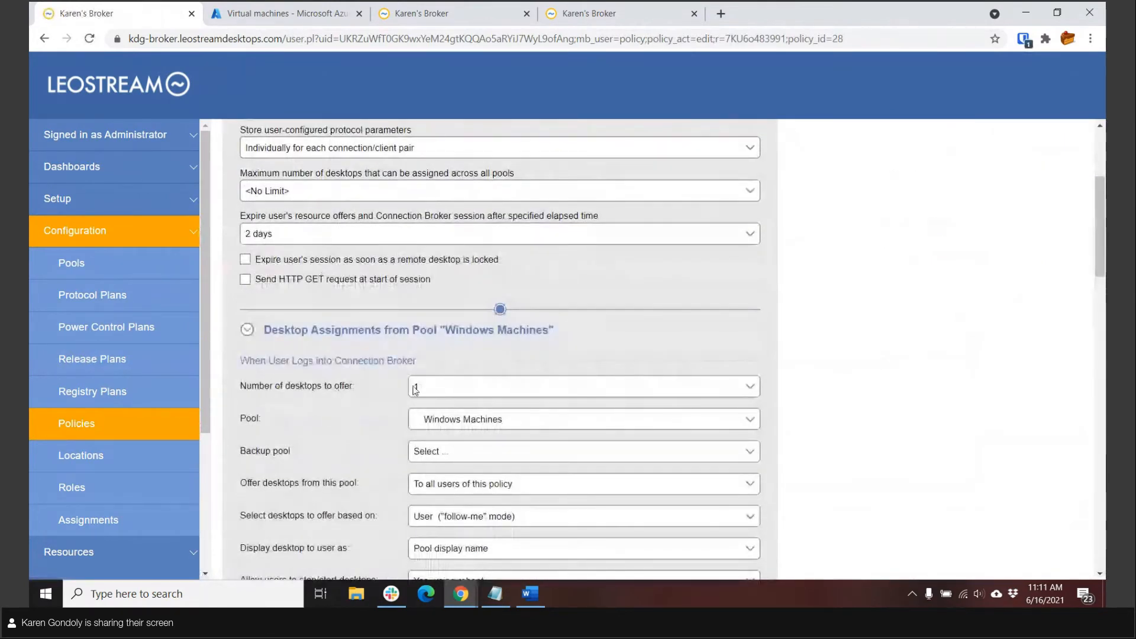
{"action": "left_click", "coordinate": [543, 427]}
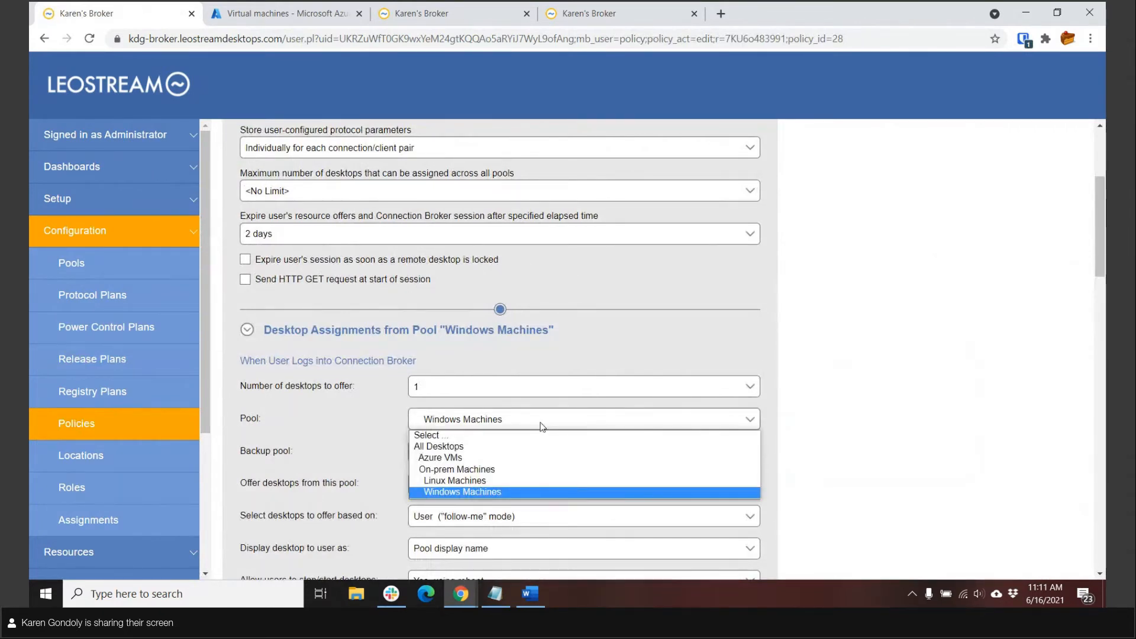
{"action": "left_click", "coordinate": [542, 427]}
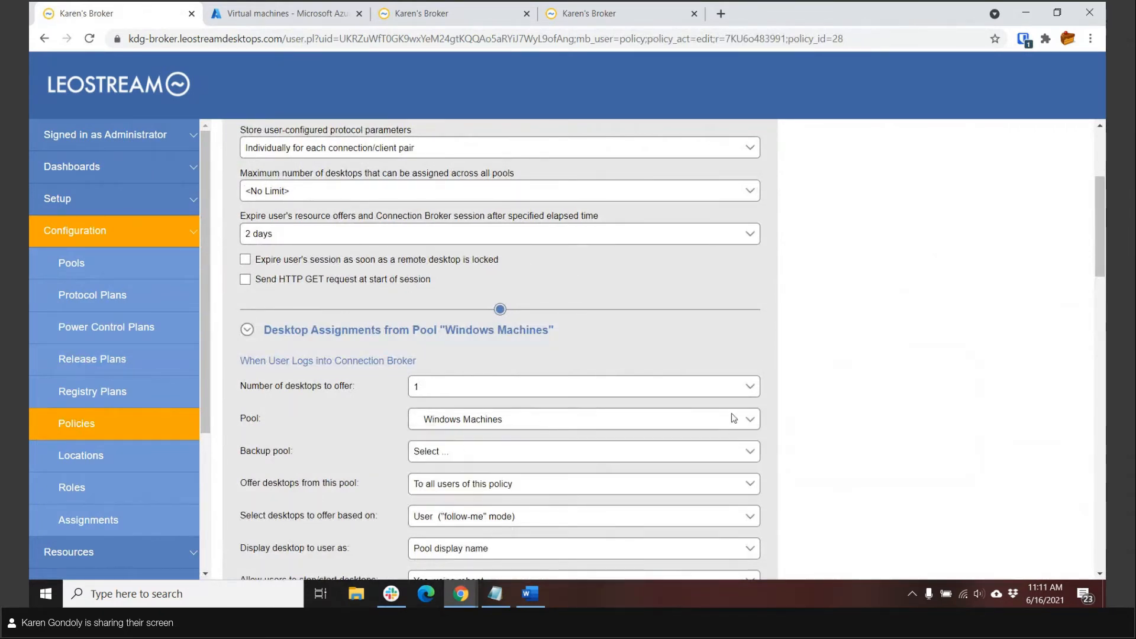
Examine the User Migration Poicy policy's desktop offer options, assigned plans and pool filters for the Windows Machines pool.
{"action": "scroll", "coordinate": [737, 416], "scroll_direction": "down", "scroll_amount": 3}
{"action": "scroll", "coordinate": [787, 385], "scroll_direction": "down", "scroll_amount": 2}
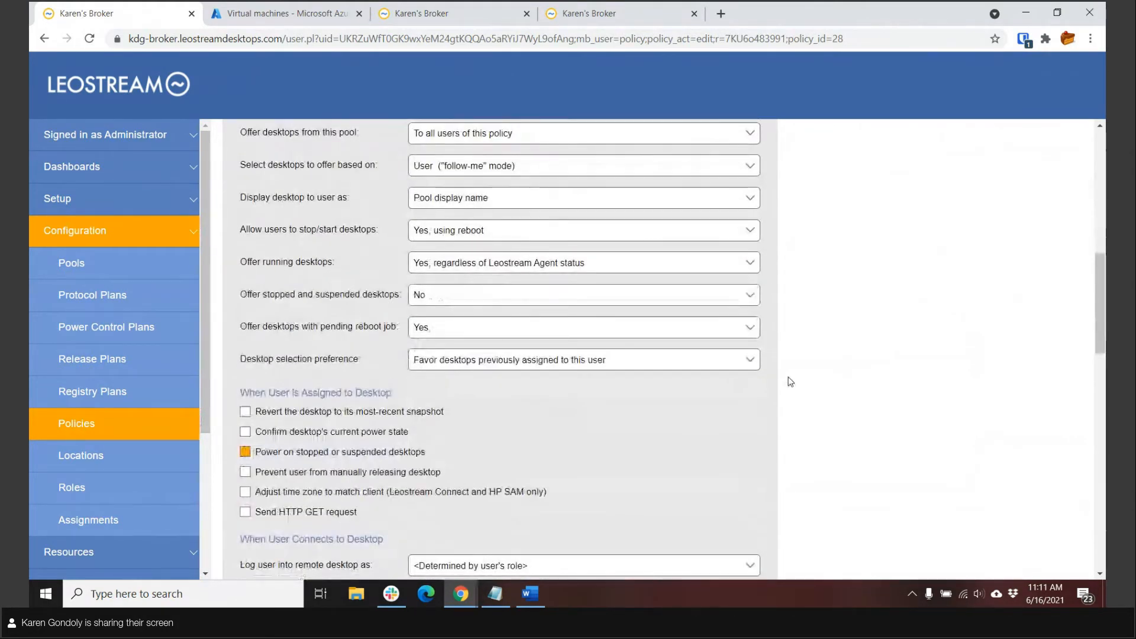
{"action": "scroll", "coordinate": [790, 382], "scroll_direction": "down", "scroll_amount": 2}
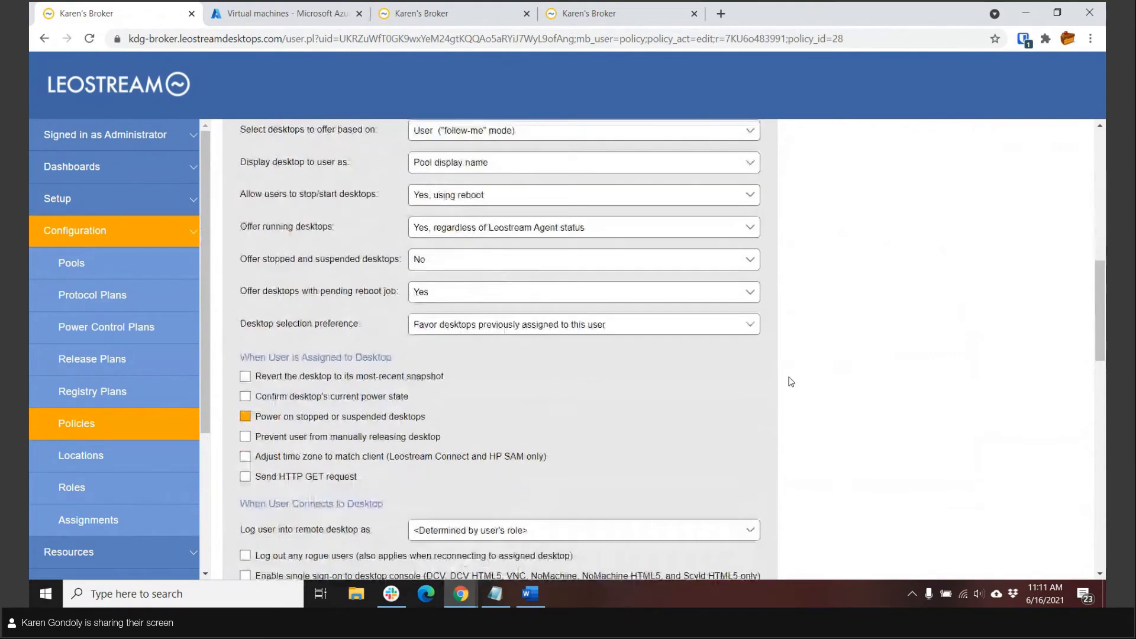
{"action": "scroll", "coordinate": [790, 382], "scroll_direction": "down", "scroll_amount": 3}
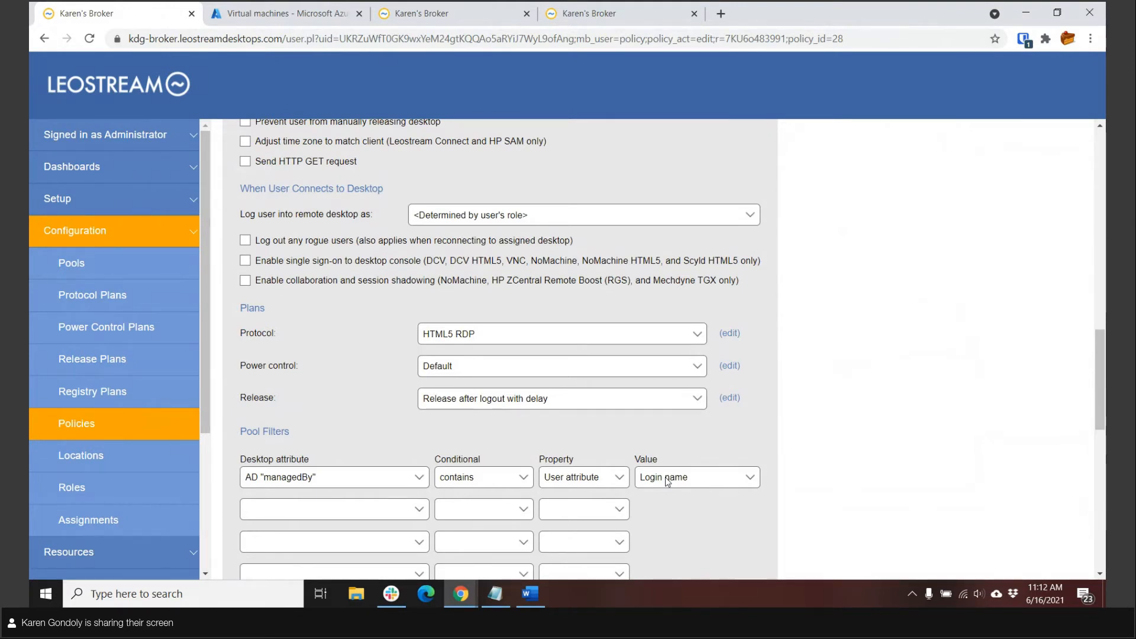
{"action": "double_click", "coordinate": [265, 312]}
Open the assignments for the Leostream authentication server and examine the user roles selectable in the first assignment rule.
{"action": "left_click", "coordinate": [84, 521]}
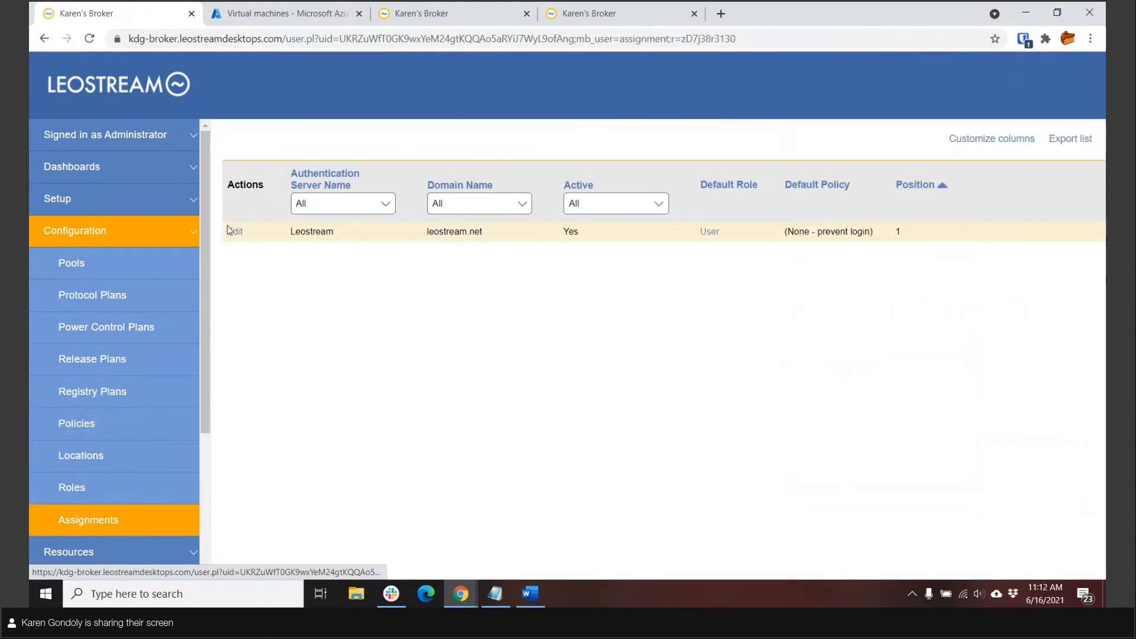
{"action": "left_click", "coordinate": [235, 231]}
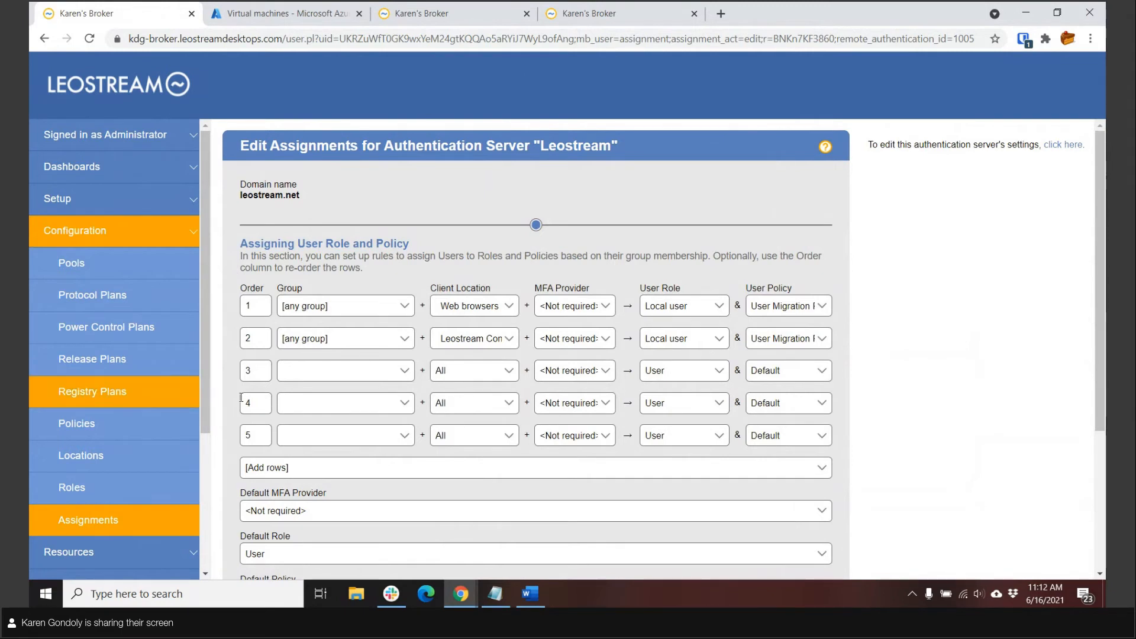
{"action": "left_click", "coordinate": [660, 305]}
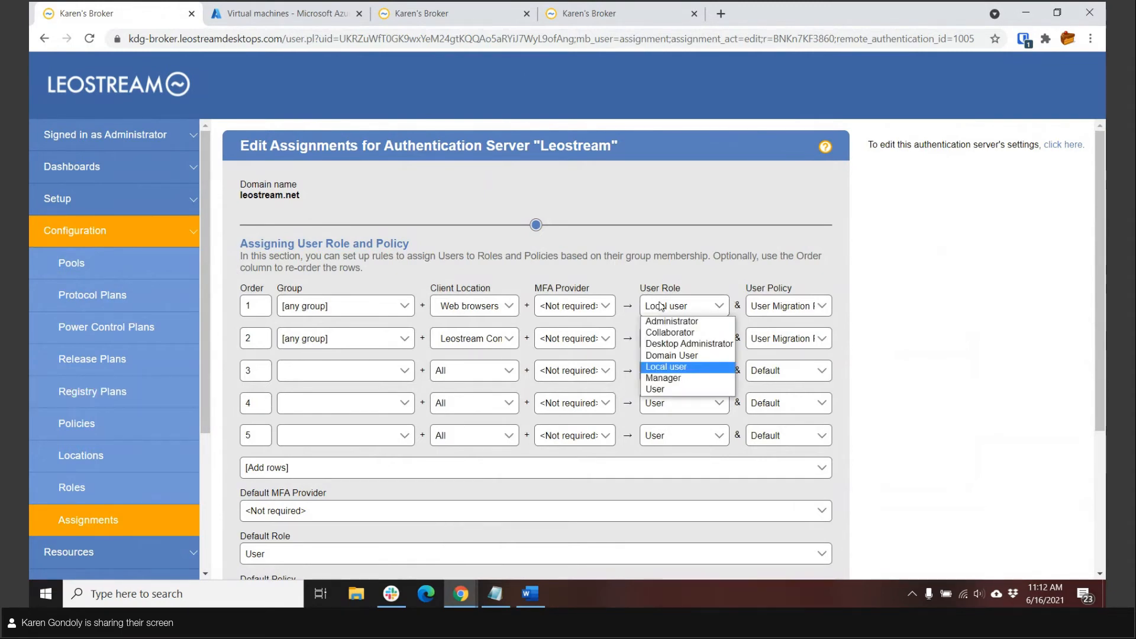
{"action": "left_click", "coordinate": [661, 284]}
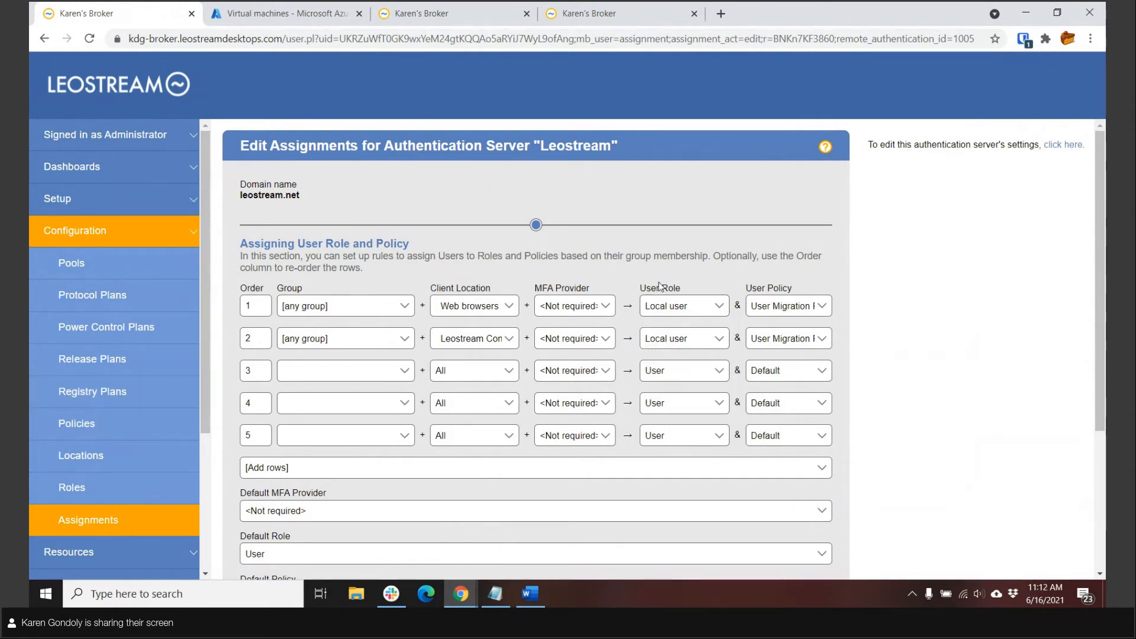
Open the list of desktop resources and filter it to the Windows Machines pool.
{"action": "left_click", "coordinate": [74, 551]}
{"action": "left_click", "coordinate": [83, 454]}
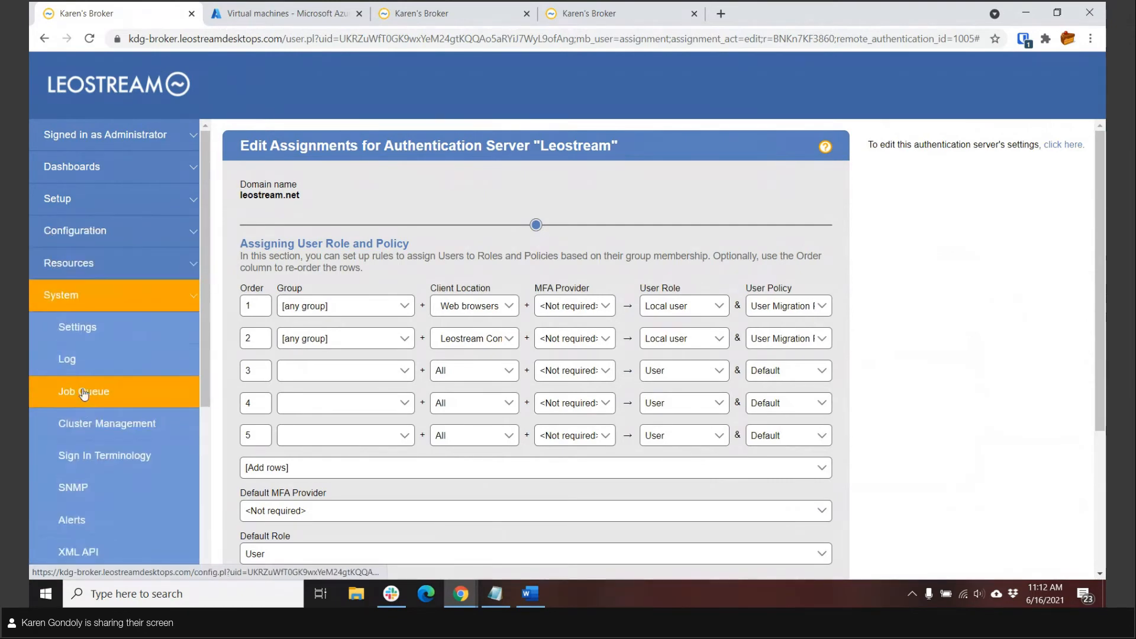
{"action": "left_click", "coordinate": [76, 262]}
{"action": "left_click", "coordinate": [82, 297]}
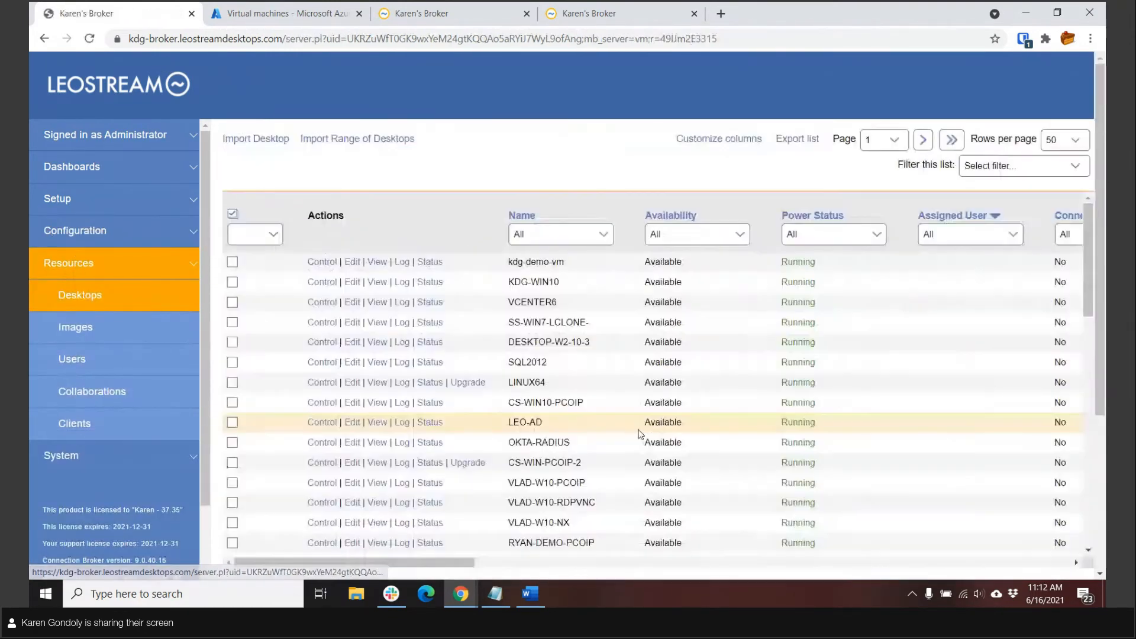
{"action": "left_click", "coordinate": [1006, 167]}
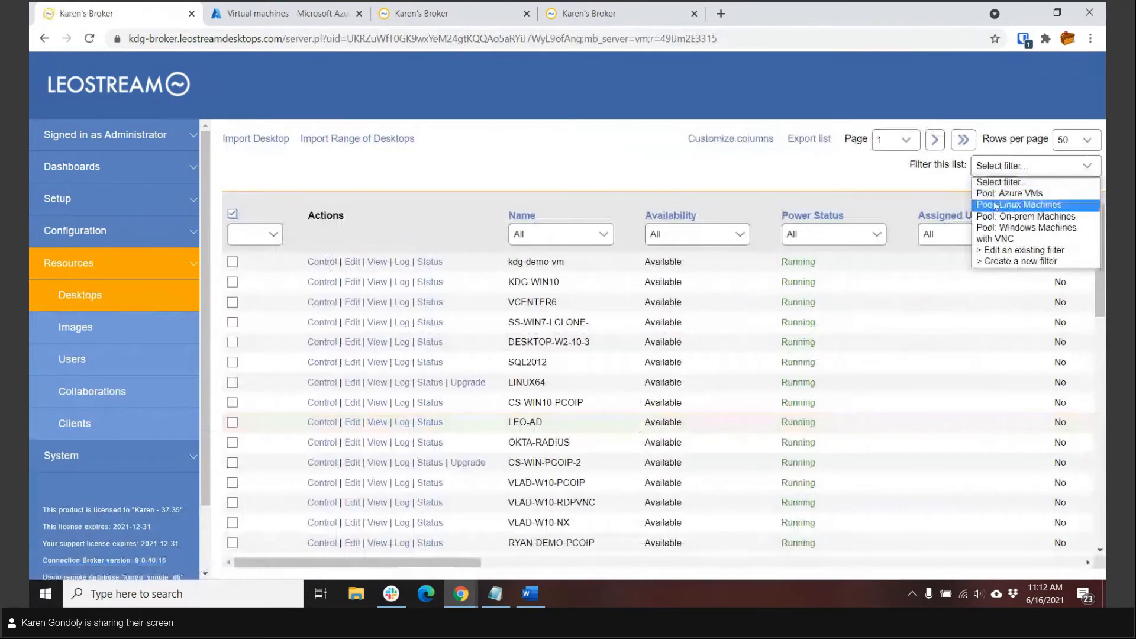
{"action": "left_click", "coordinate": [1003, 231]}
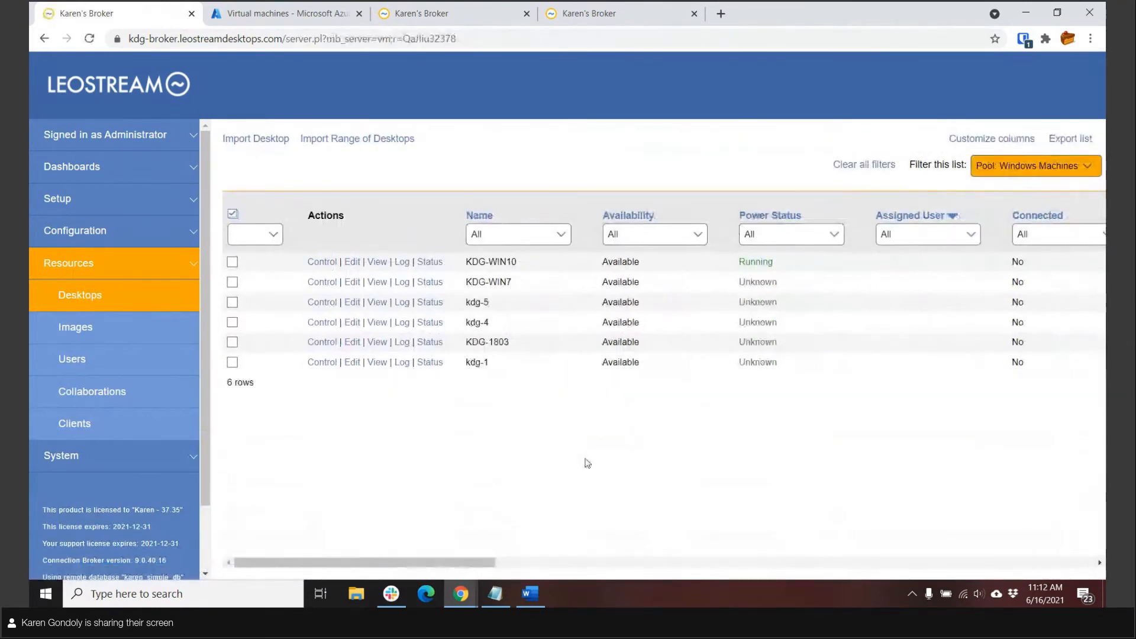
Sign in to the broker's web client with the prefilled end-user credentials and connect to My Machine.
{"action": "left_click", "coordinate": [444, 15]}
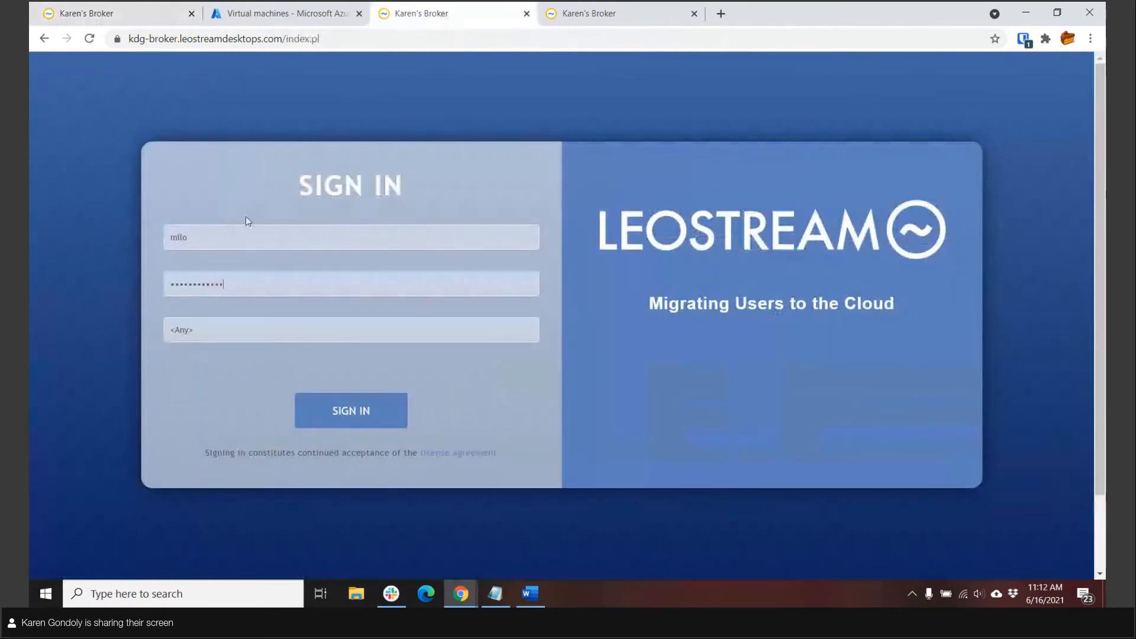
{"action": "left_click", "coordinate": [365, 410]}
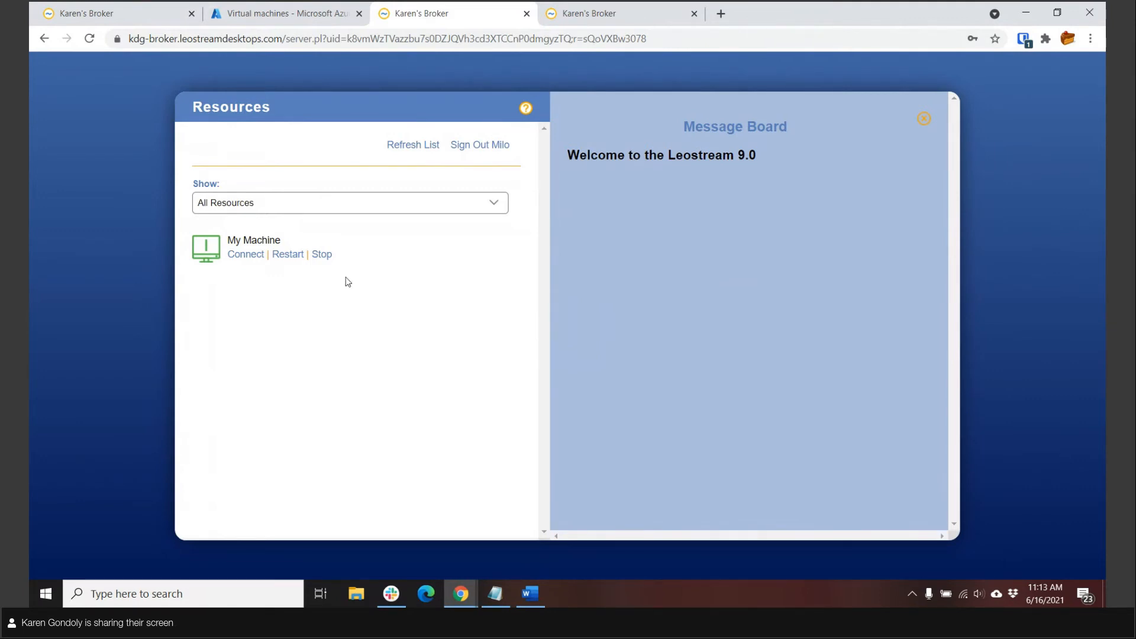
{"action": "left_click", "coordinate": [237, 255]}
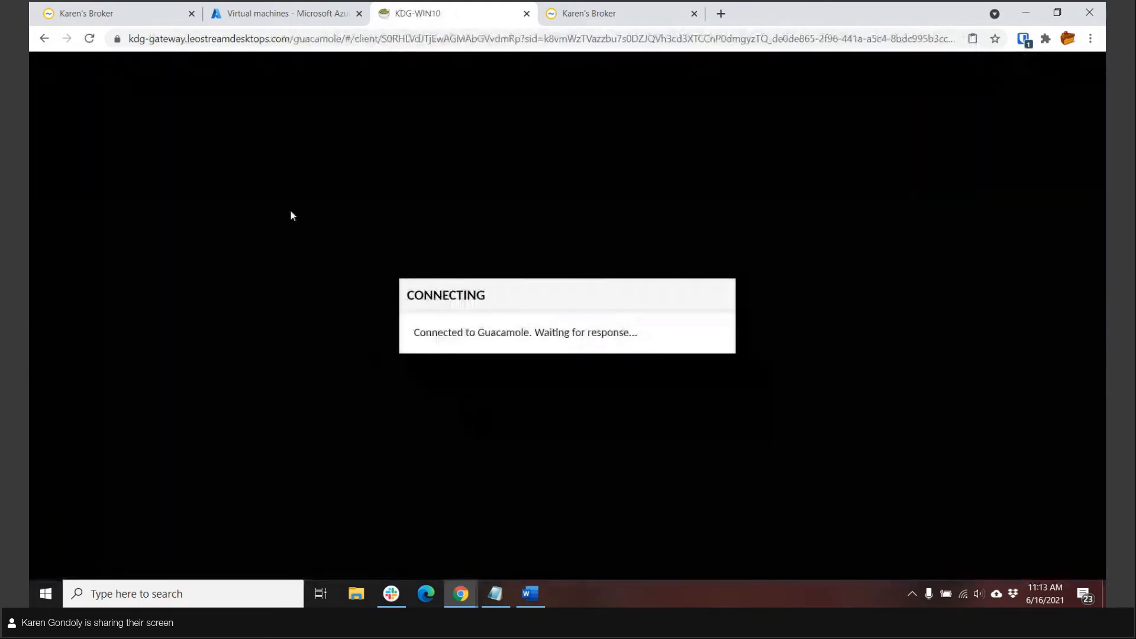
Examine the broker log entries for the user's desktop offer and connection, and check the assigned user in the desktops list.
{"action": "left_click", "coordinate": [119, 14]}
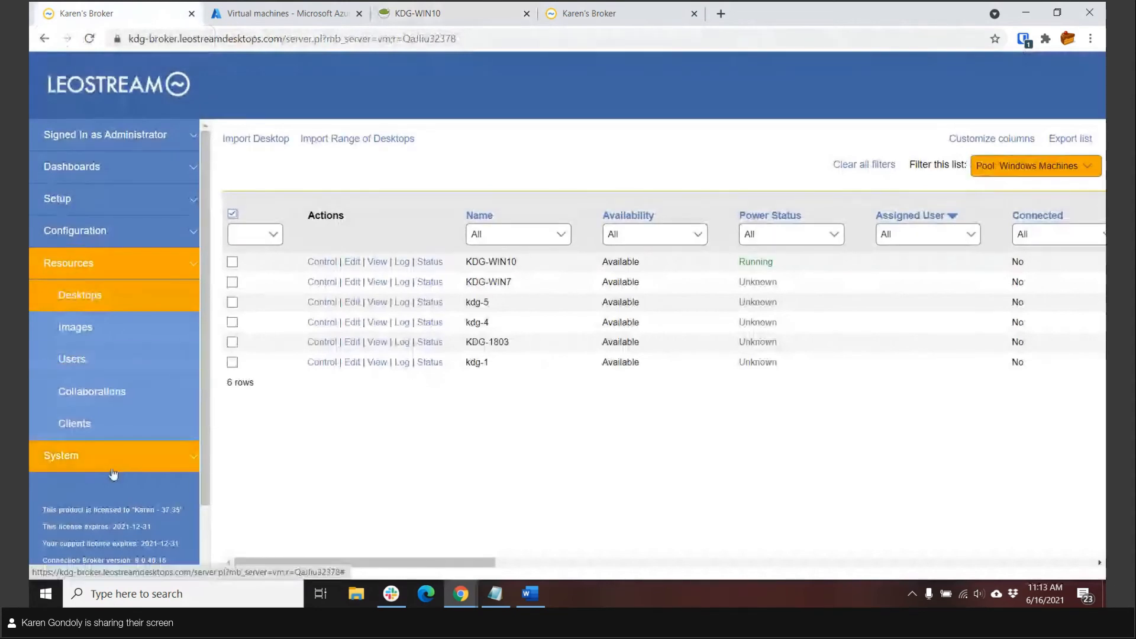
{"action": "left_click", "coordinate": [61, 455]}
{"action": "left_click", "coordinate": [67, 360]}
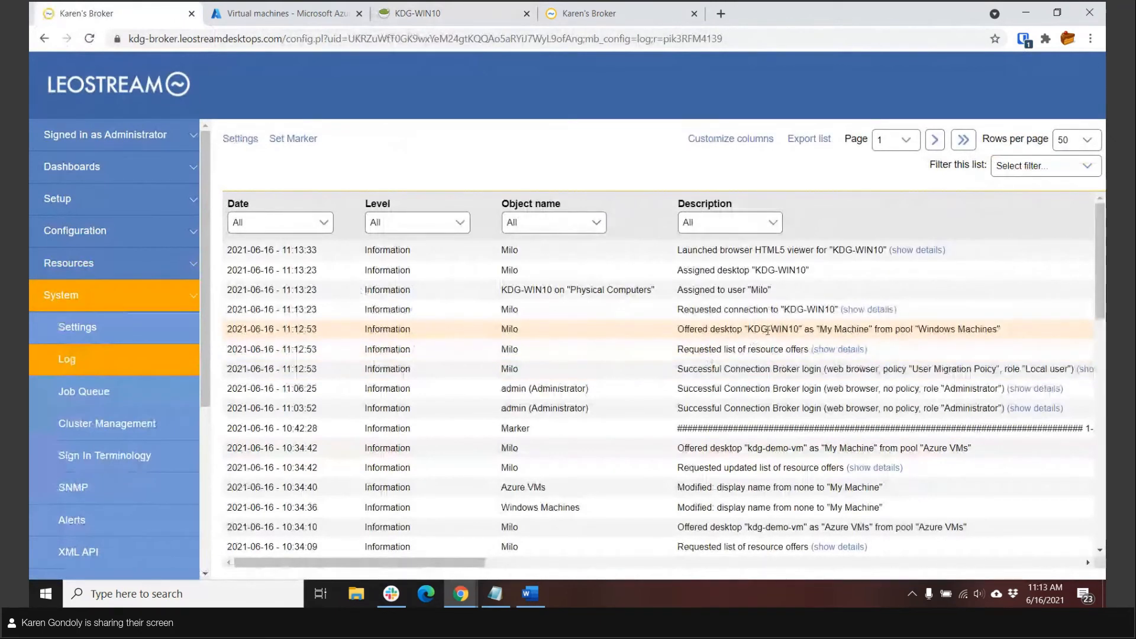
{"action": "left_click_drag", "start_coordinate": [750, 330], "coordinate": [854, 330]}
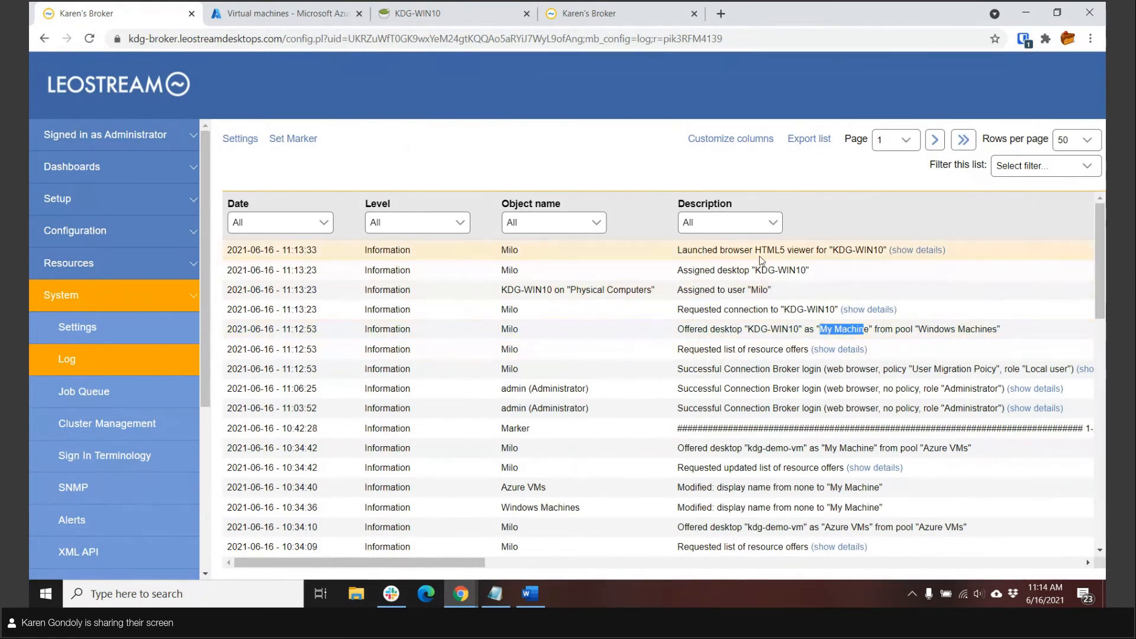
{"action": "left_click", "coordinate": [86, 271]}
{"action": "left_click", "coordinate": [84, 292]}
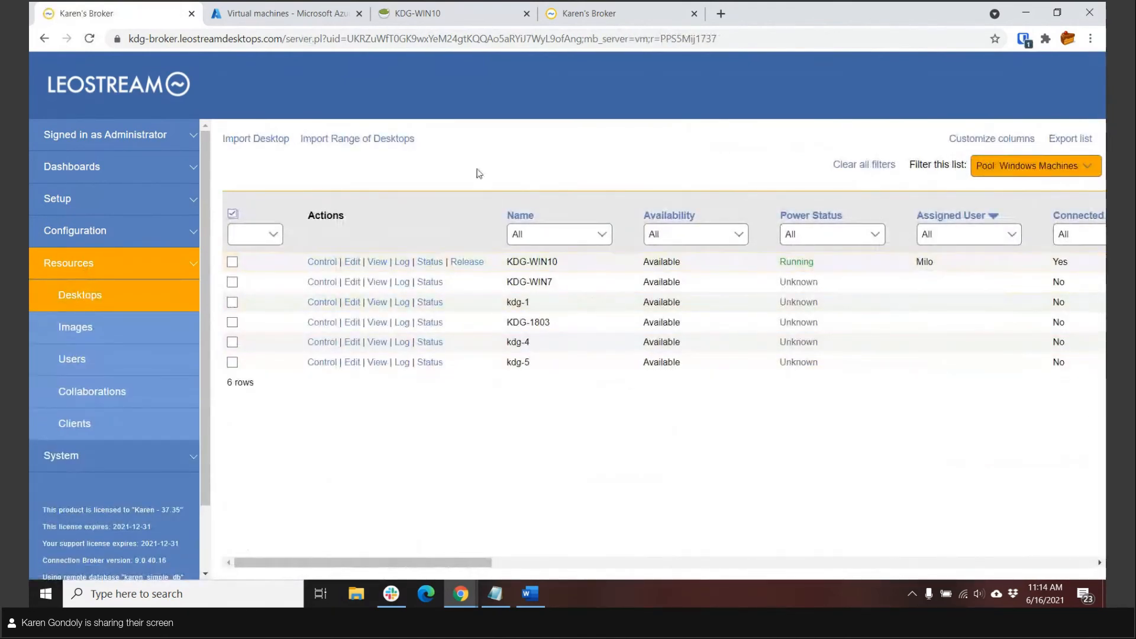
Sign the user out of the KDG-WIN10 remote Windows session and close its browser tab.
{"action": "left_click", "coordinate": [438, 16]}
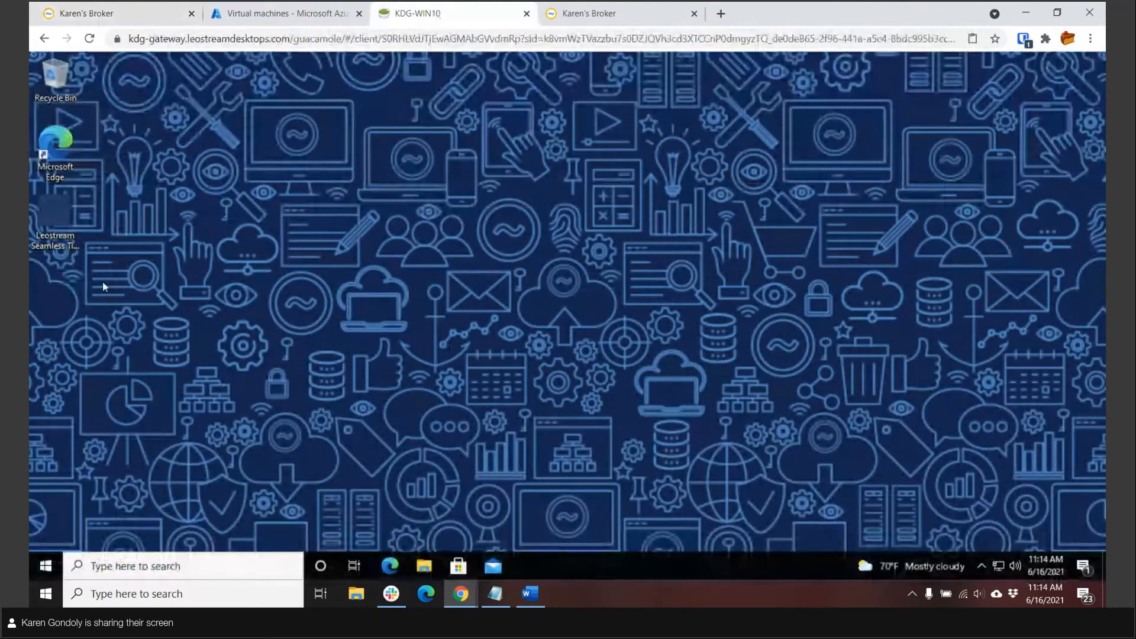
{"action": "left_click", "coordinate": [46, 566]}
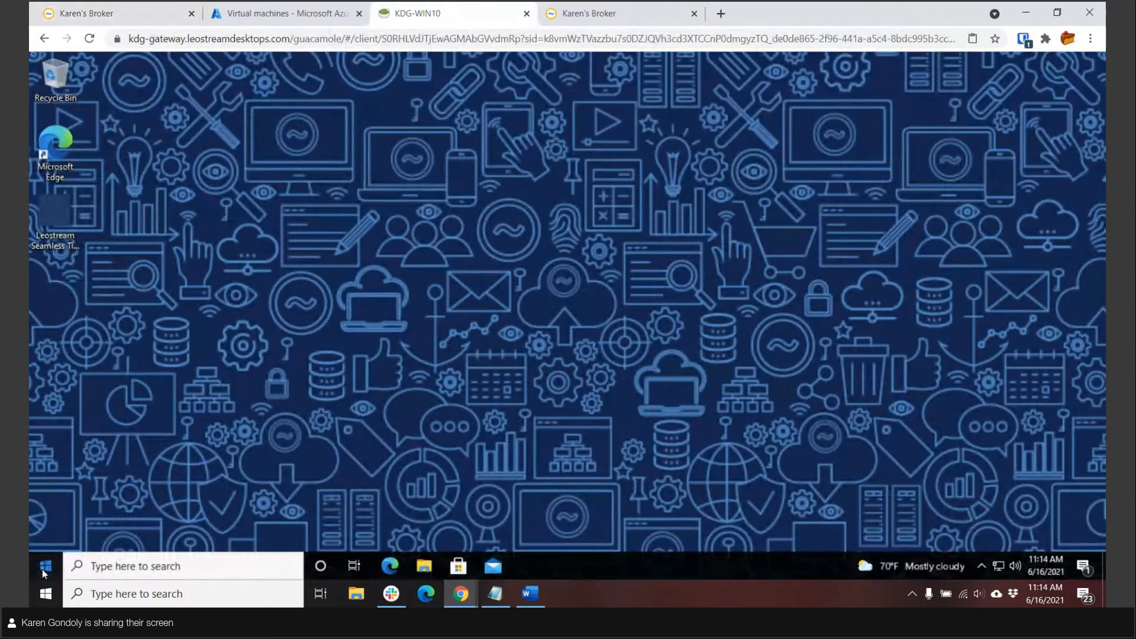
{"action": "left_click", "coordinate": [48, 403]}
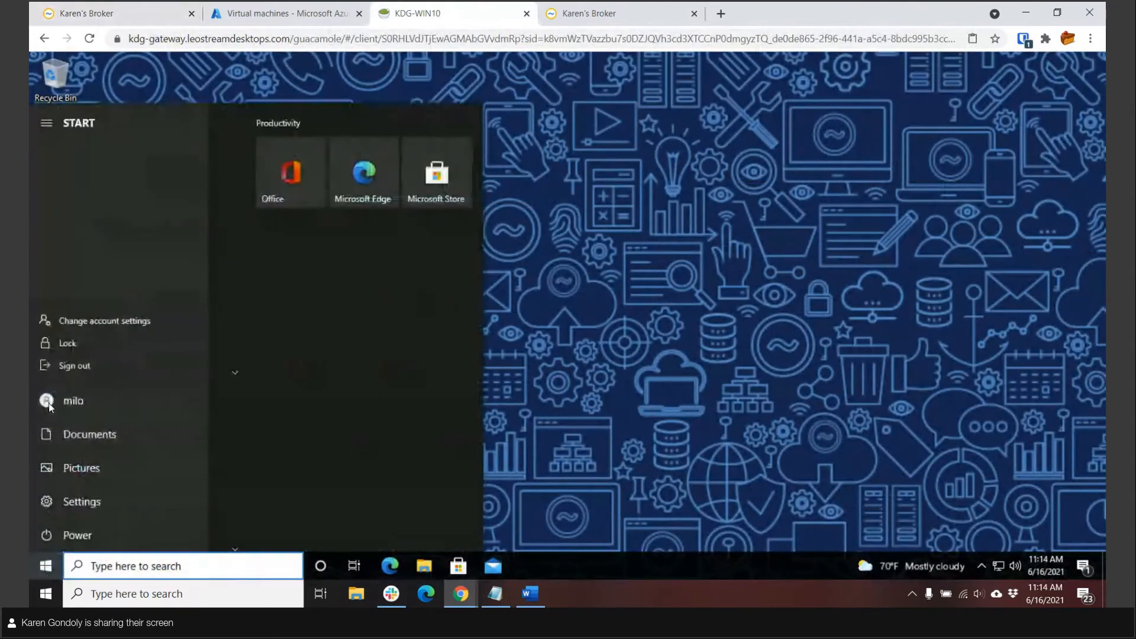
{"action": "left_click", "coordinate": [55, 364]}
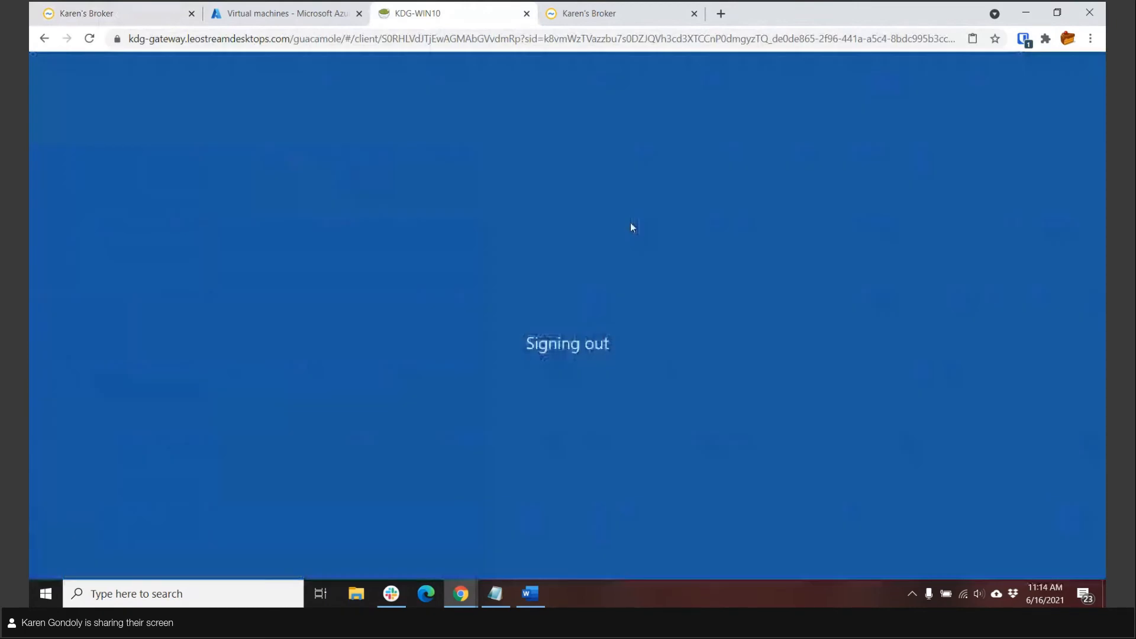
{"action": "left_click", "coordinate": [527, 13]}
Open the User Migration Poicy policy in the administrator session for editing and set its desktop assignment pool to Azure VMs.
{"action": "left_click", "coordinate": [119, 14]}
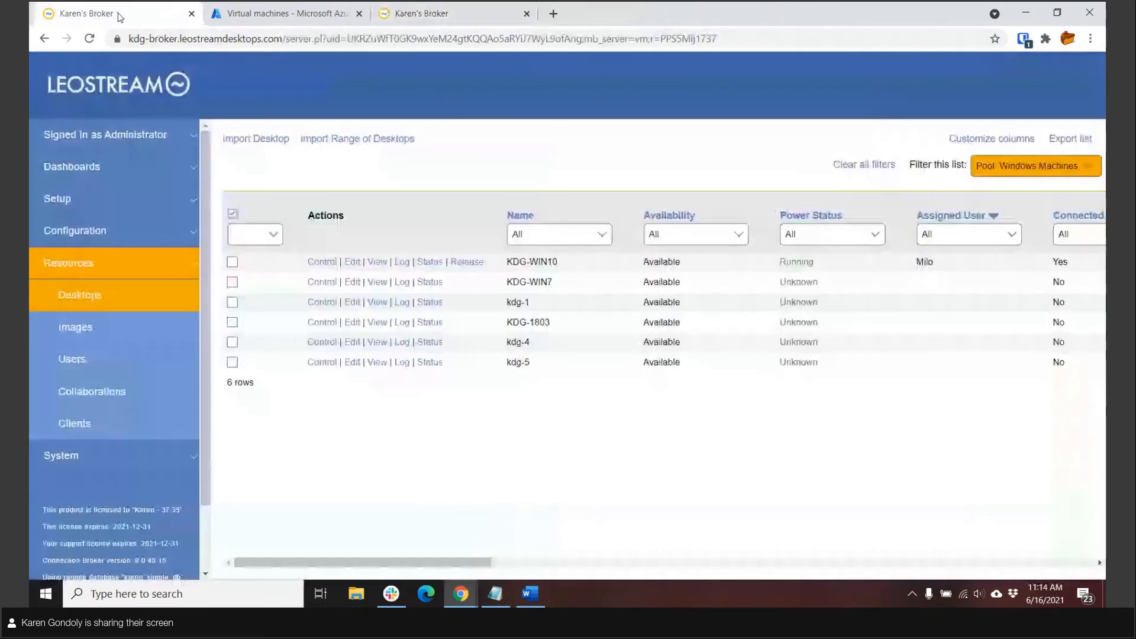
{"action": "left_click", "coordinate": [87, 231]}
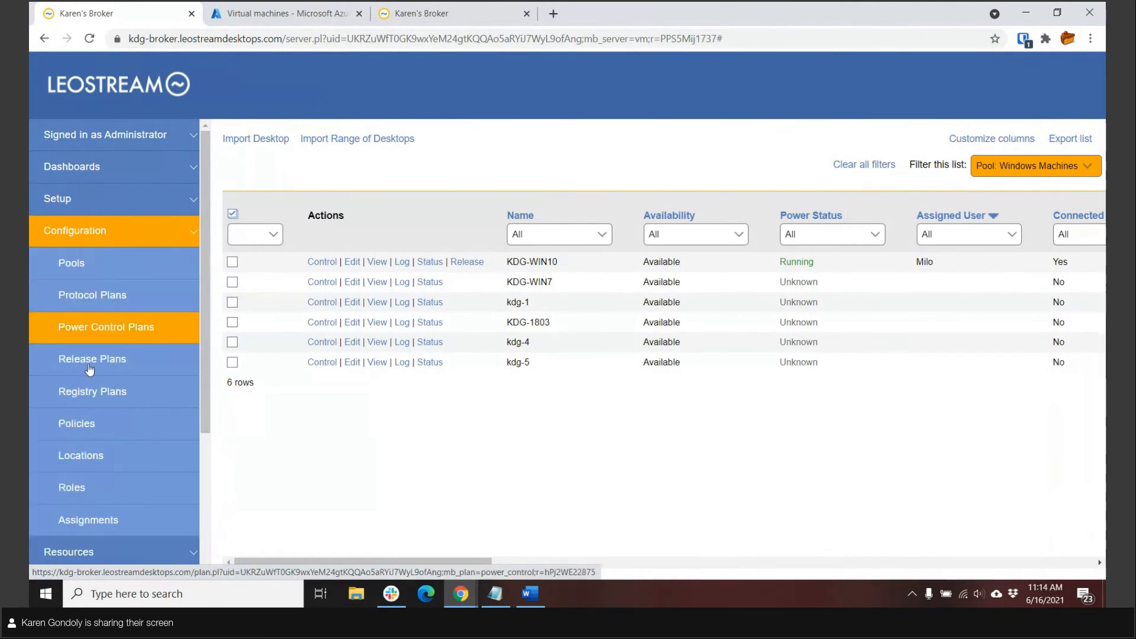
{"action": "left_click", "coordinate": [90, 431]}
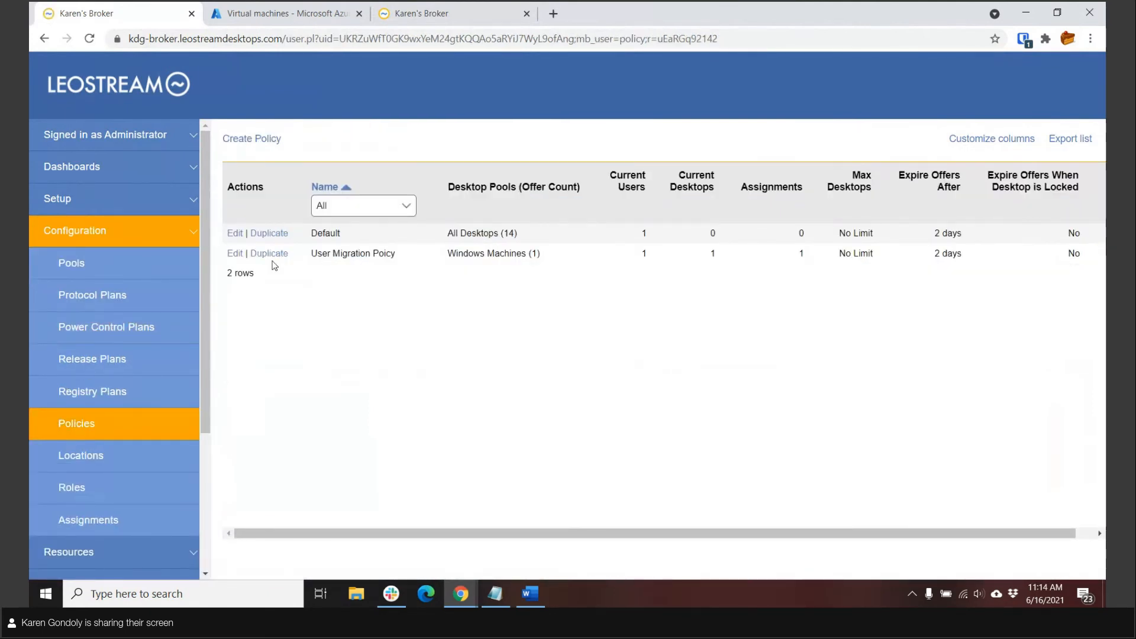
{"action": "left_click", "coordinate": [269, 254]}
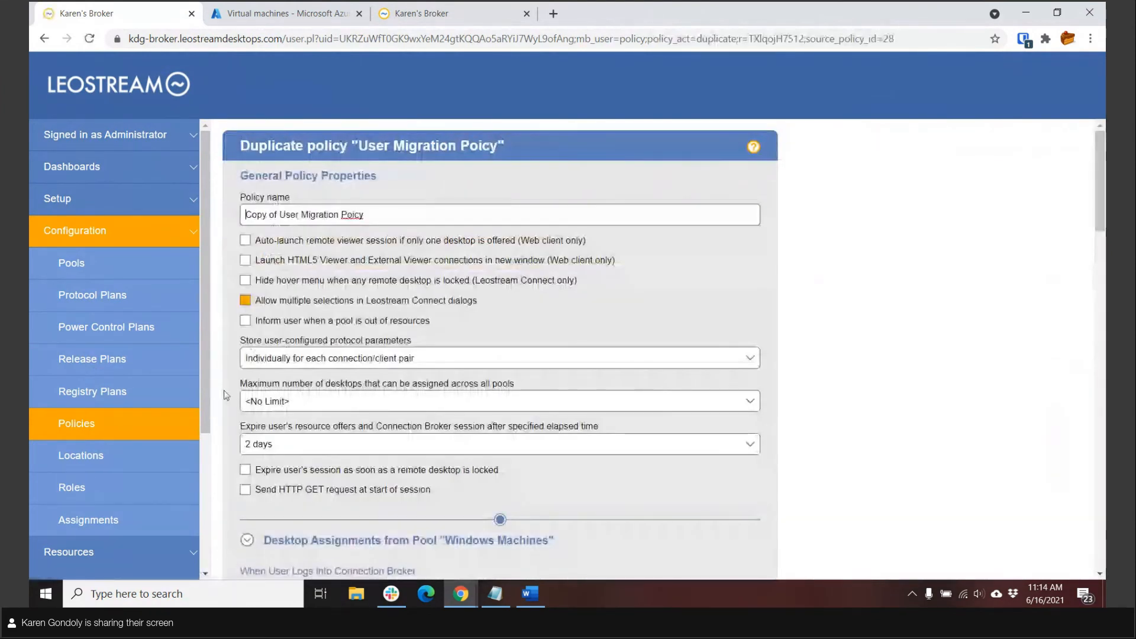
{"action": "left_click", "coordinate": [99, 425]}
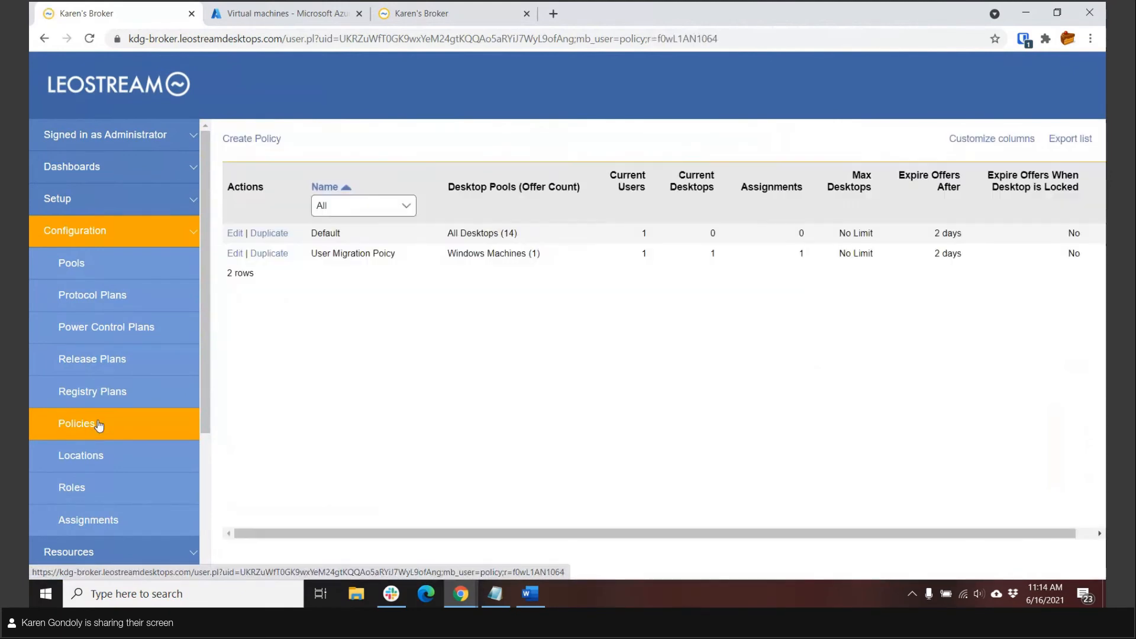
{"action": "left_click", "coordinate": [235, 253]}
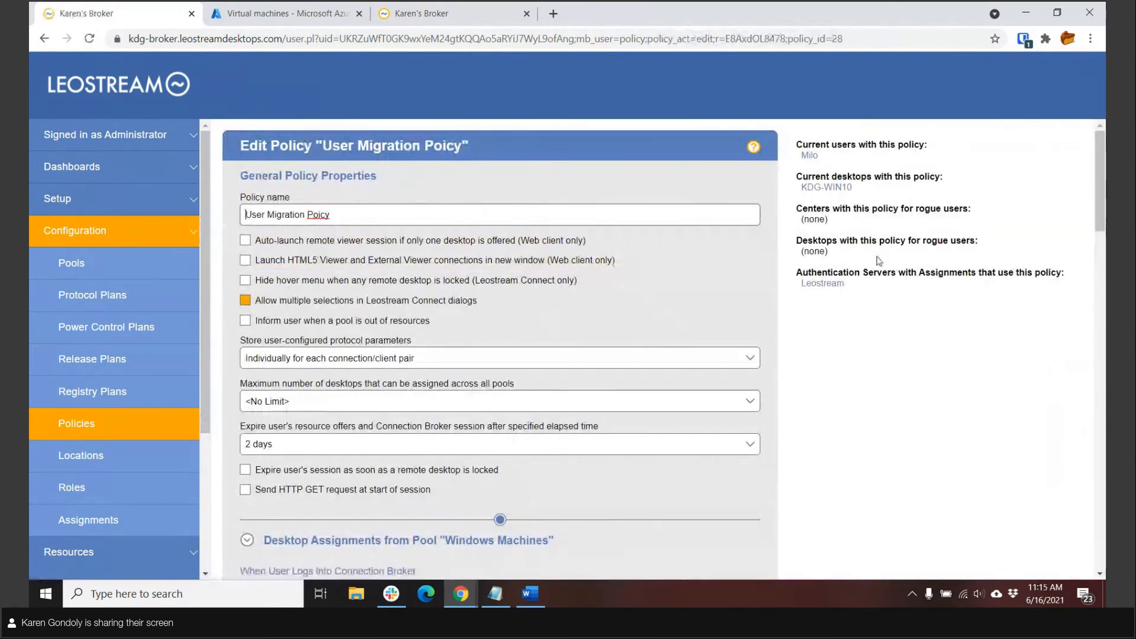
{"action": "scroll", "coordinate": [882, 331], "scroll_direction": "down", "scroll_amount": 2}
{"action": "scroll", "coordinate": [887, 331], "scroll_direction": "down", "scroll_amount": 4}
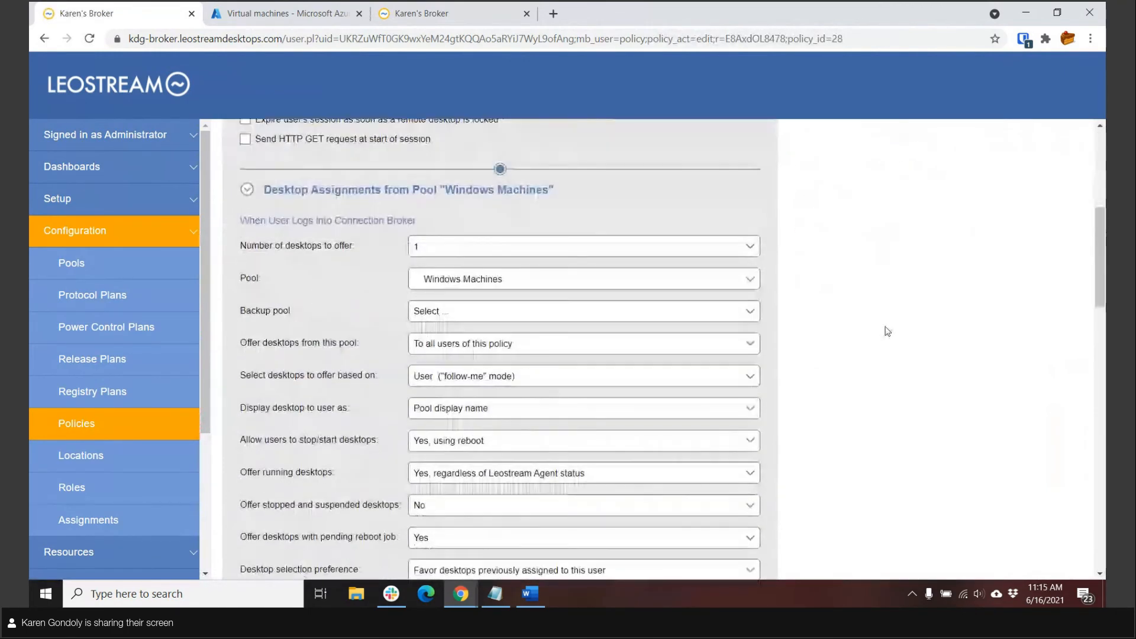
{"action": "left_click", "coordinate": [481, 210]}
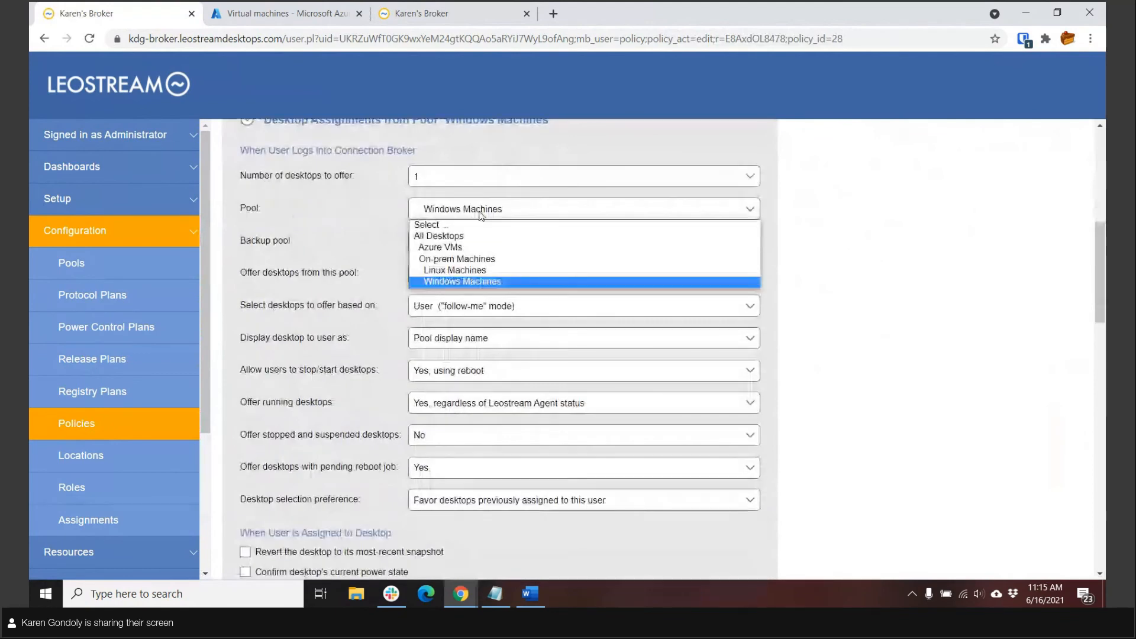
{"action": "left_click", "coordinate": [457, 247]}
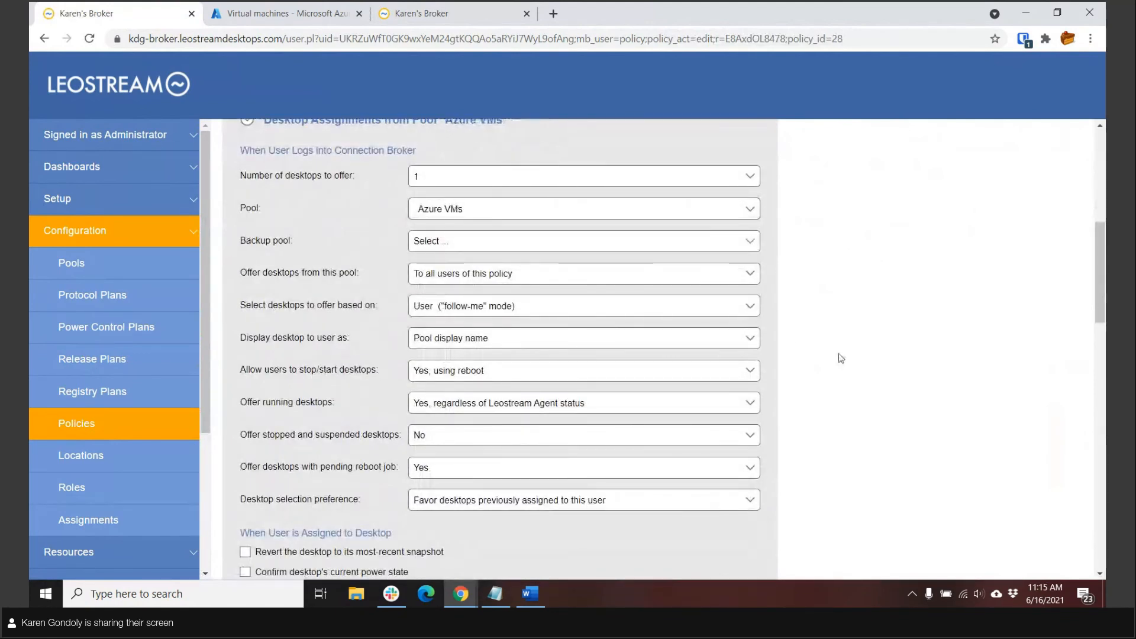
Set the policy's power control plan to Shutdown on Logout and its release plan to Persistent on First Assignment.
{"action": "scroll", "coordinate": [837, 357], "scroll_direction": "down", "scroll_amount": 3}
{"action": "scroll", "coordinate": [841, 358], "scroll_direction": "down", "scroll_amount": 4}
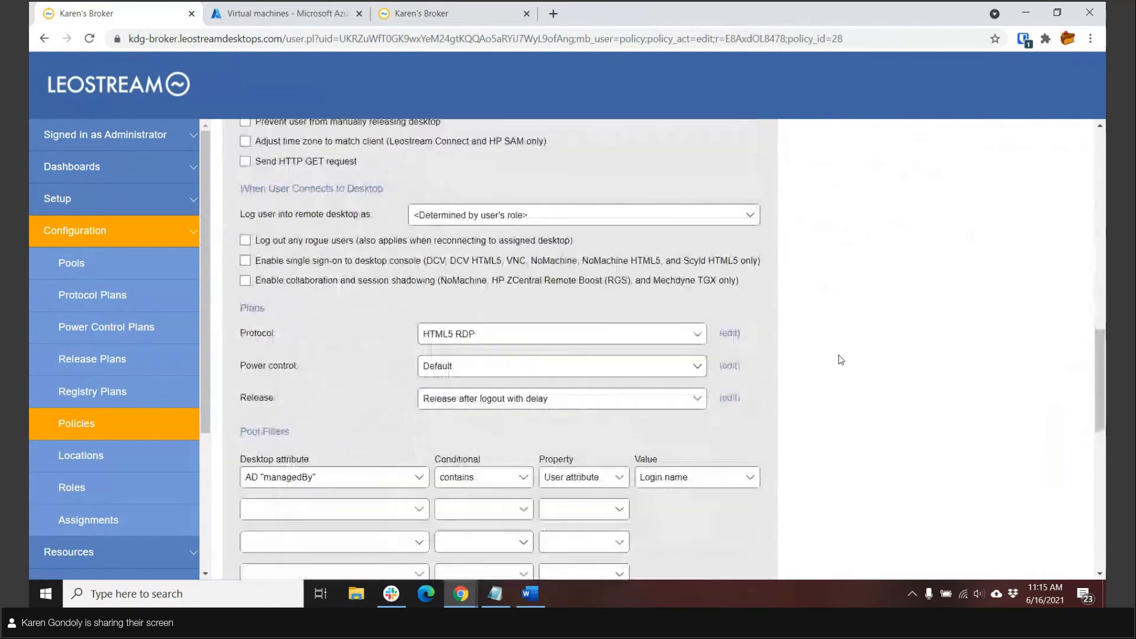
{"action": "left_click", "coordinate": [456, 365]}
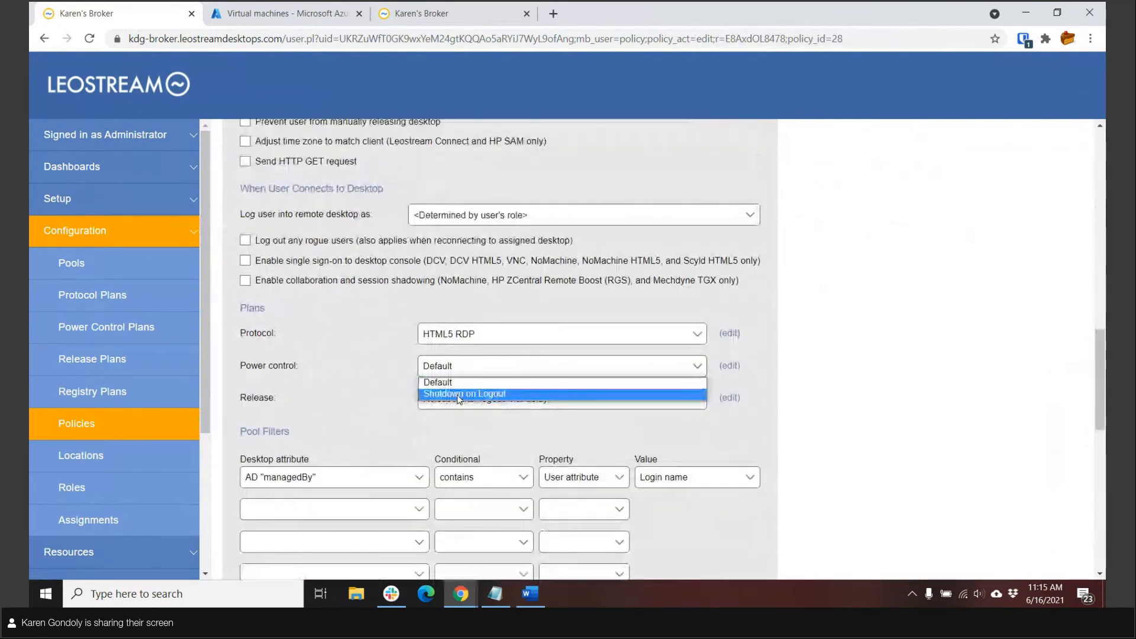
{"action": "left_click", "coordinate": [453, 390]}
{"action": "left_click", "coordinate": [441, 406]}
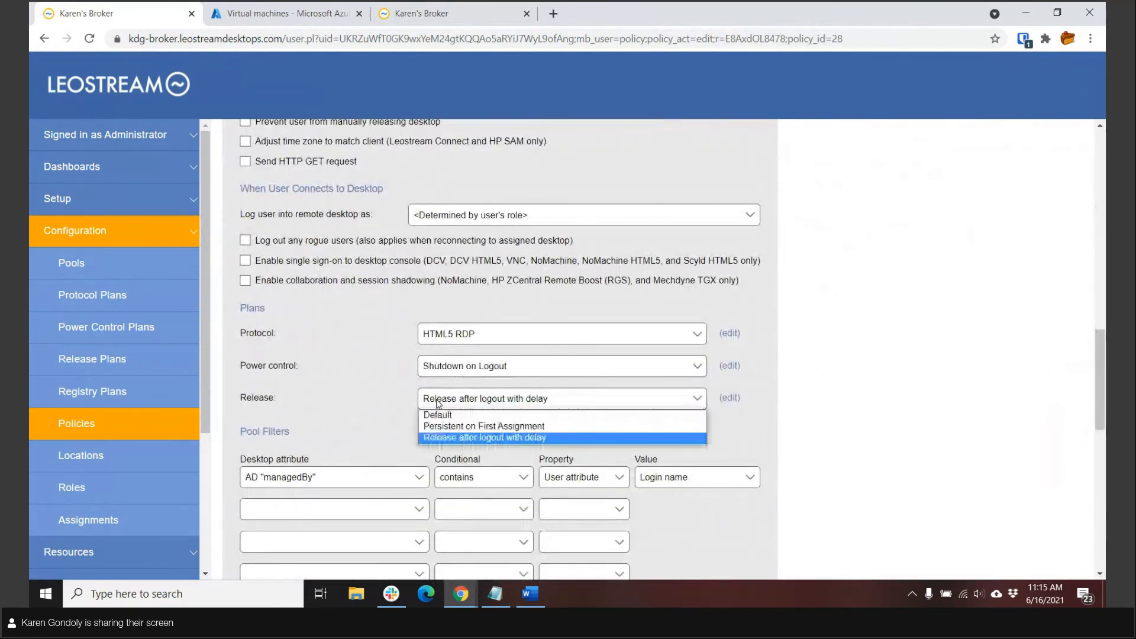
{"action": "left_click", "coordinate": [438, 427]}
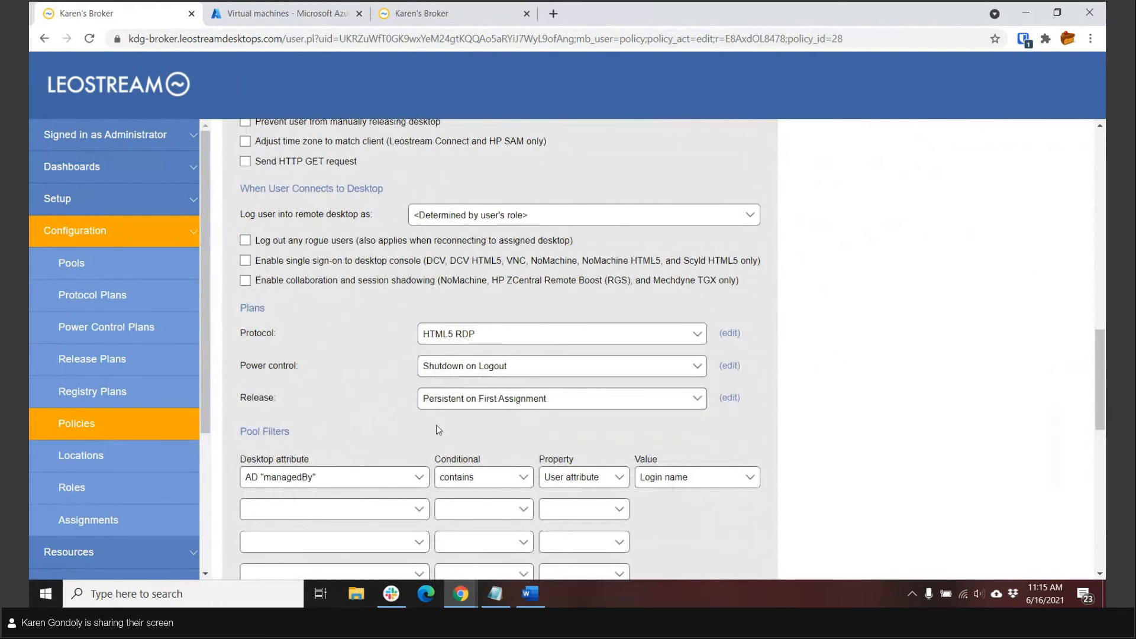
Clear the AD "managedBy" desktop attribute from the policy's first pool filter row and save the policy.
{"action": "left_click", "coordinate": [333, 479]}
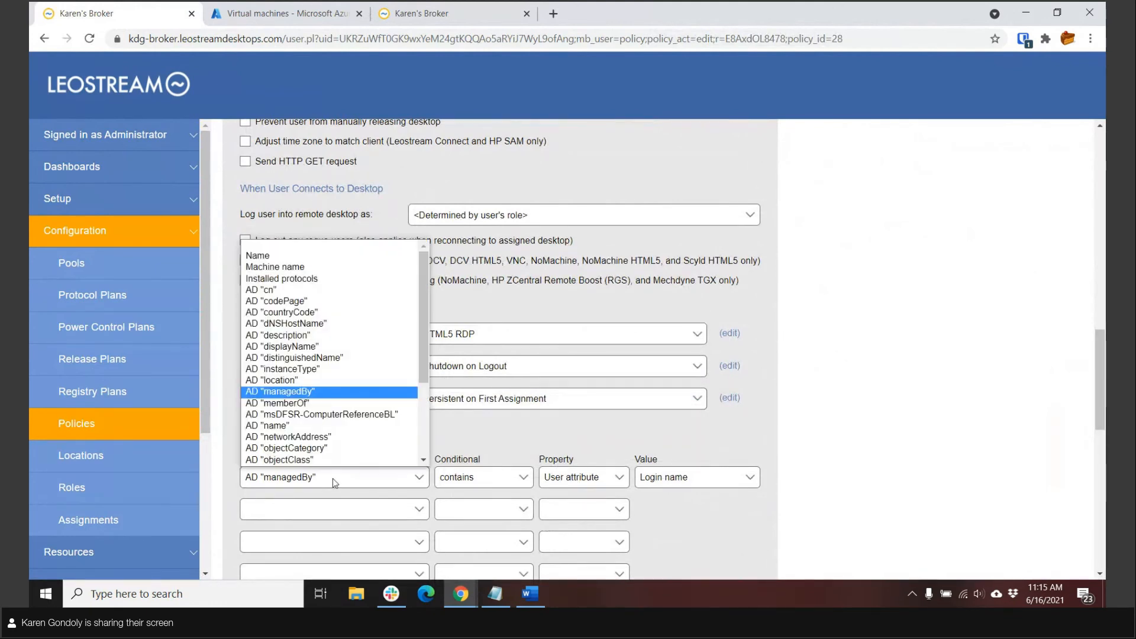
{"action": "left_click", "coordinate": [276, 253]}
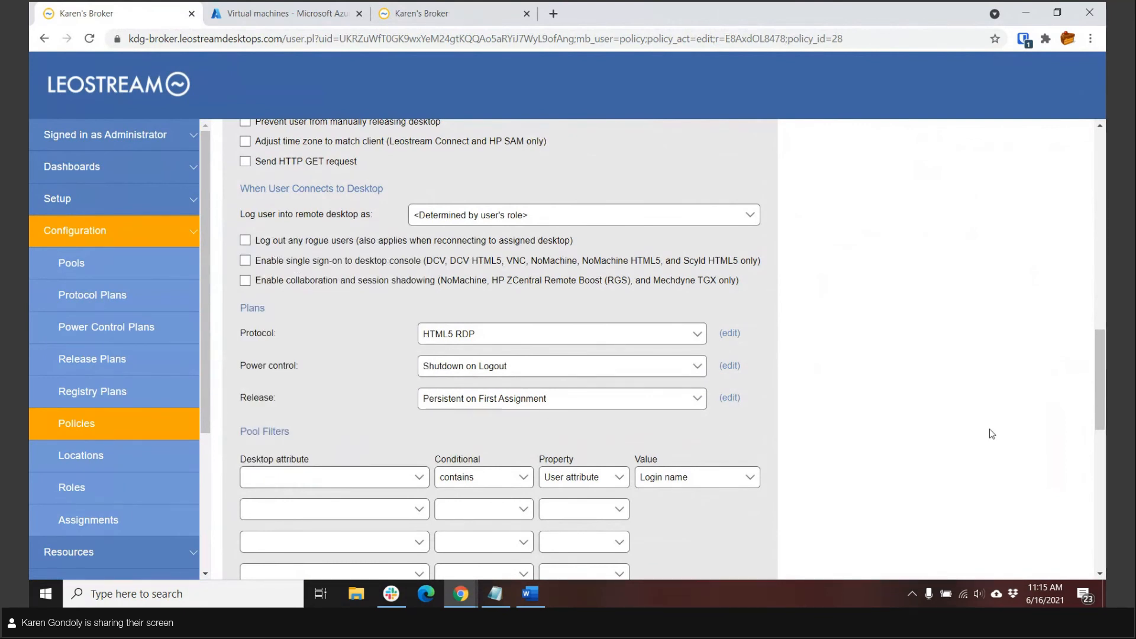
{"action": "scroll", "coordinate": [812, 497], "scroll_direction": "down", "scroll_amount": 12}
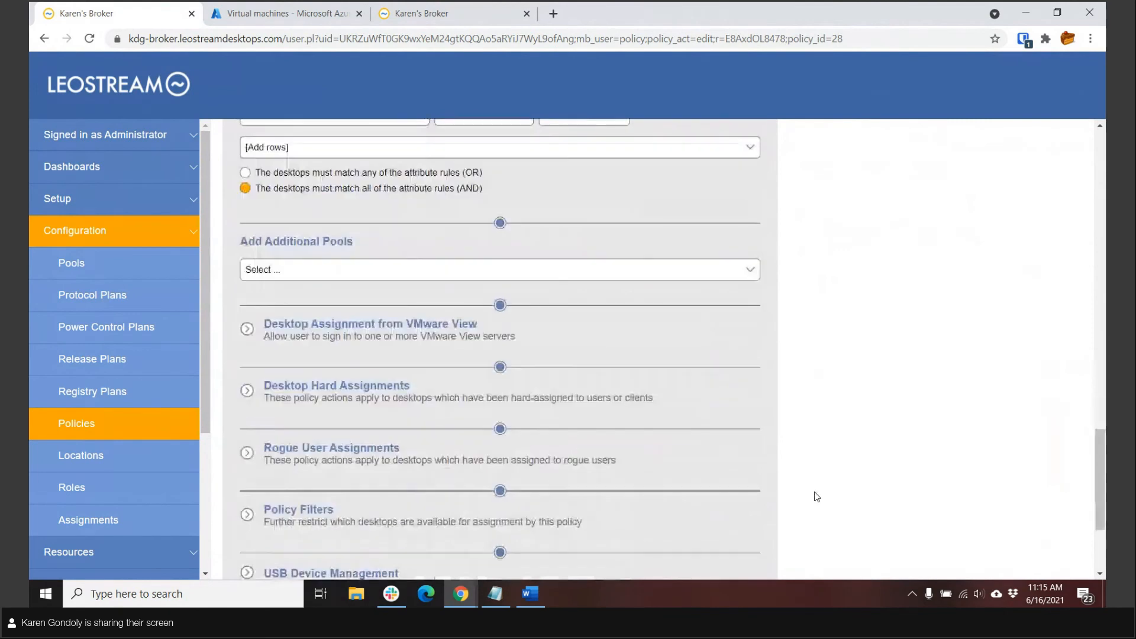
{"action": "left_click", "coordinate": [304, 541]}
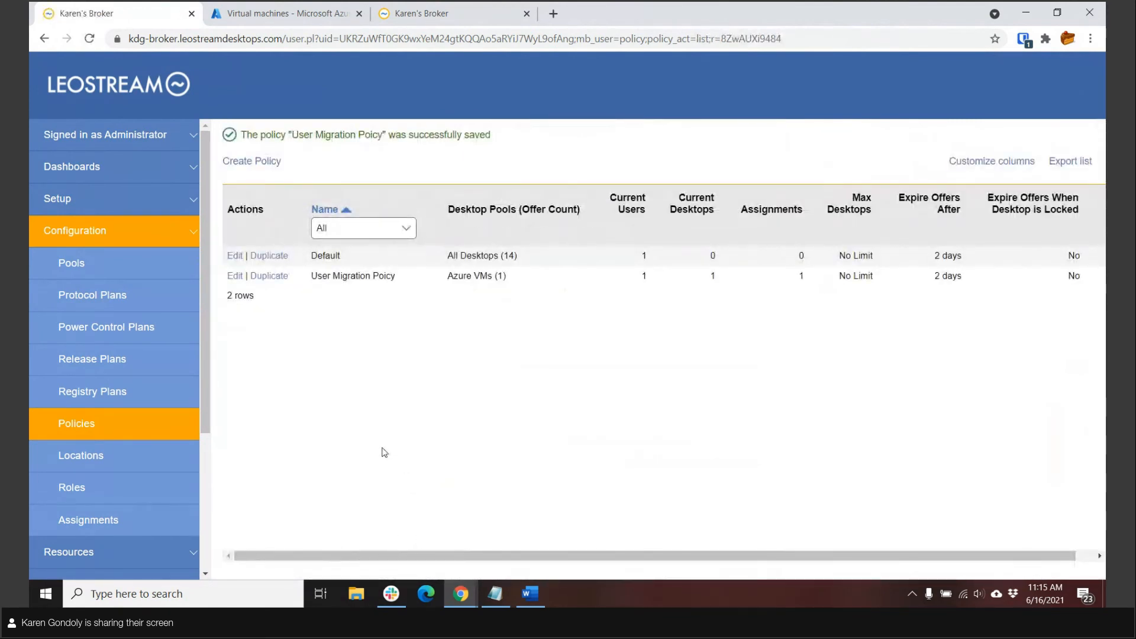
Run a test login for the user assigned to KDG-WIN10 and examine the resulting policy, Azure VMs pool settings, plans and offered desktop.
{"action": "left_click", "coordinate": [120, 549]}
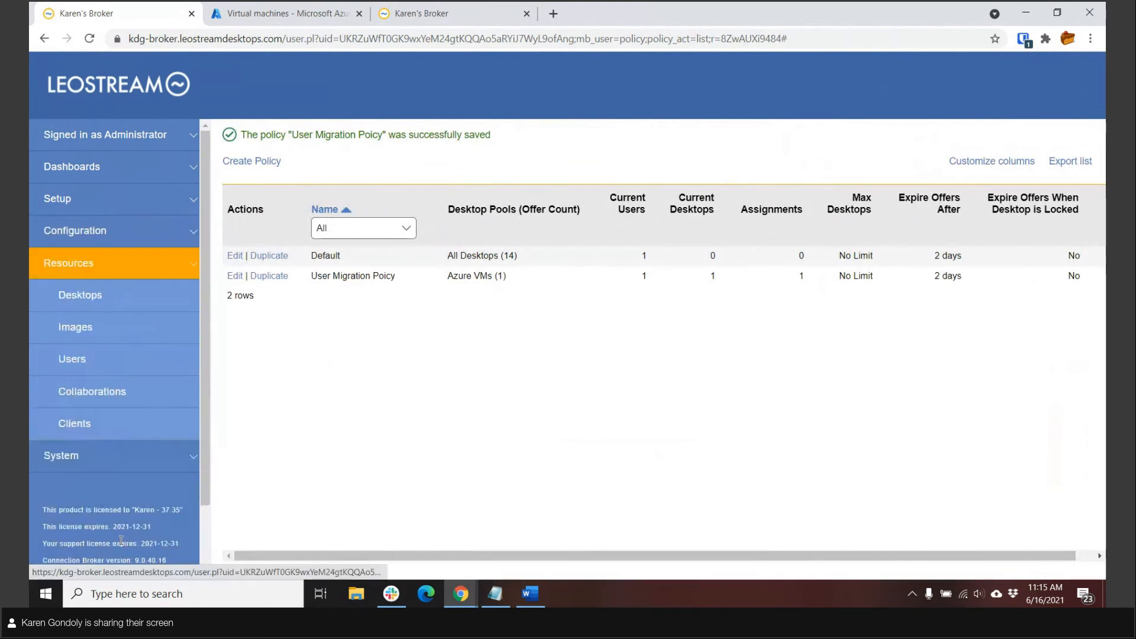
{"action": "left_click", "coordinate": [99, 367]}
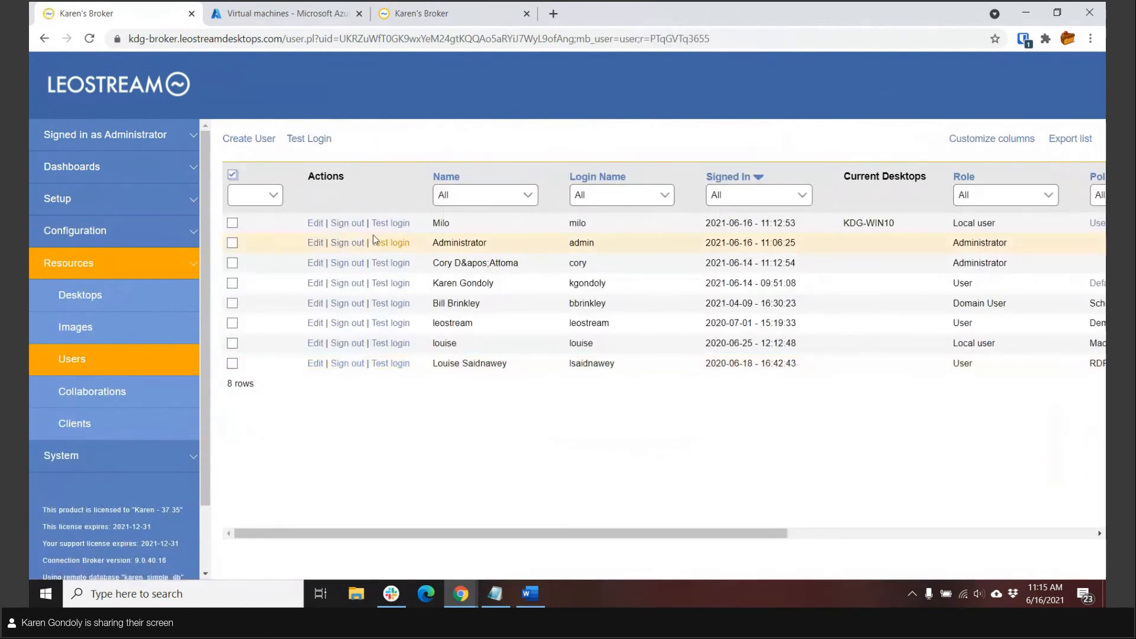
{"action": "left_click", "coordinate": [392, 227]}
{"action": "left_click", "coordinate": [274, 413]}
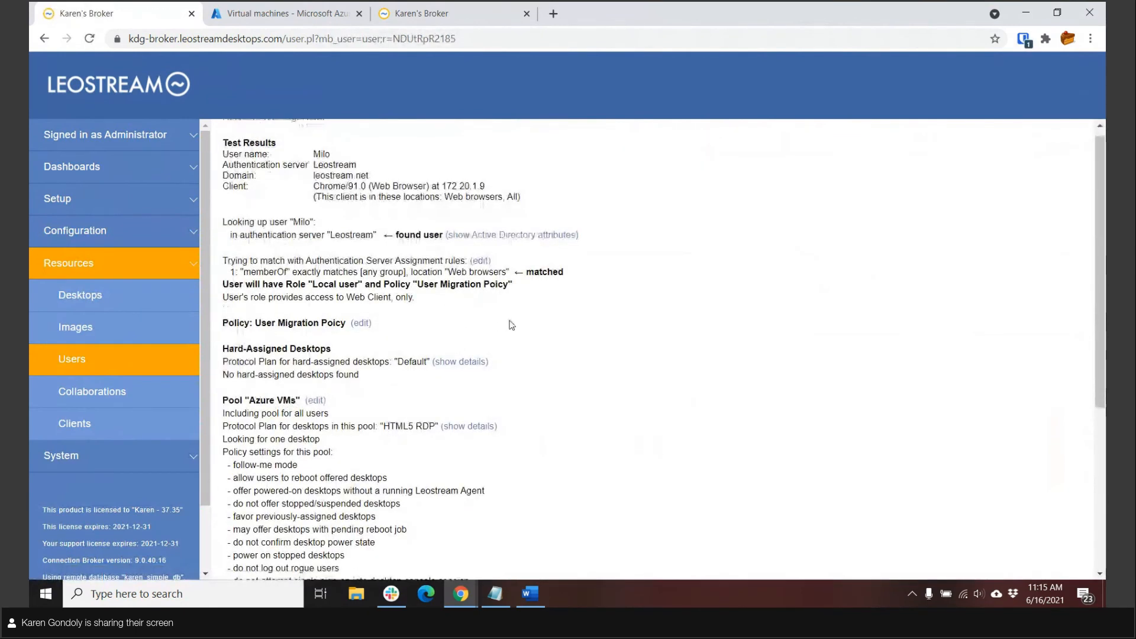
{"action": "scroll", "coordinate": [252, 339], "scroll_direction": "down", "scroll_amount": 1}
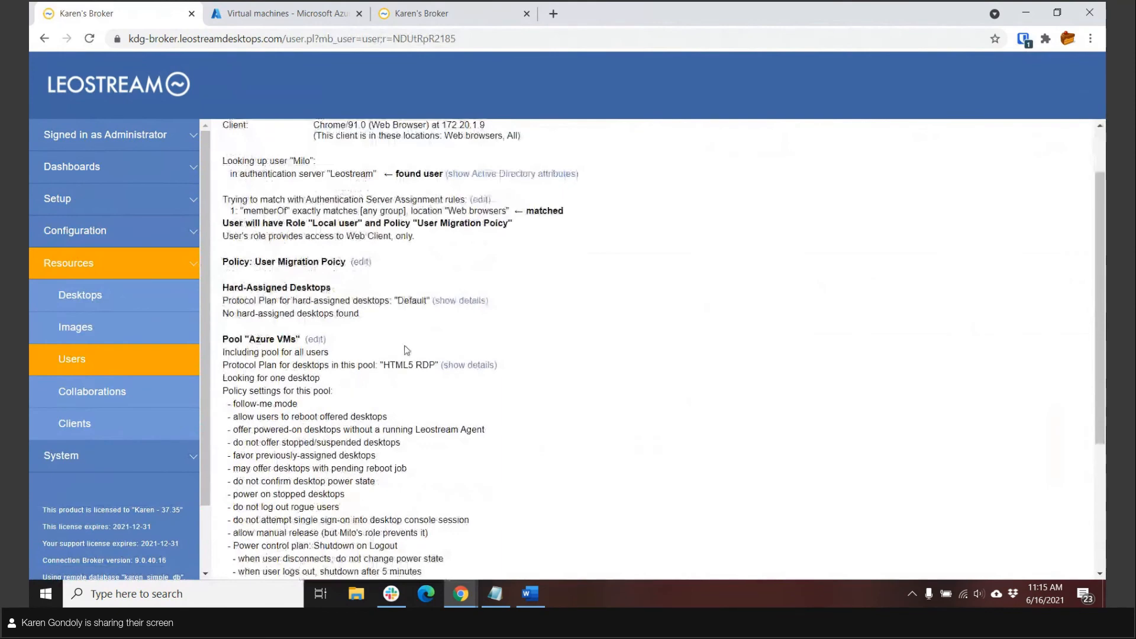
{"action": "scroll", "coordinate": [564, 373], "scroll_direction": "down", "scroll_amount": 2}
{"action": "scroll", "coordinate": [563, 373], "scroll_direction": "down", "scroll_amount": 1}
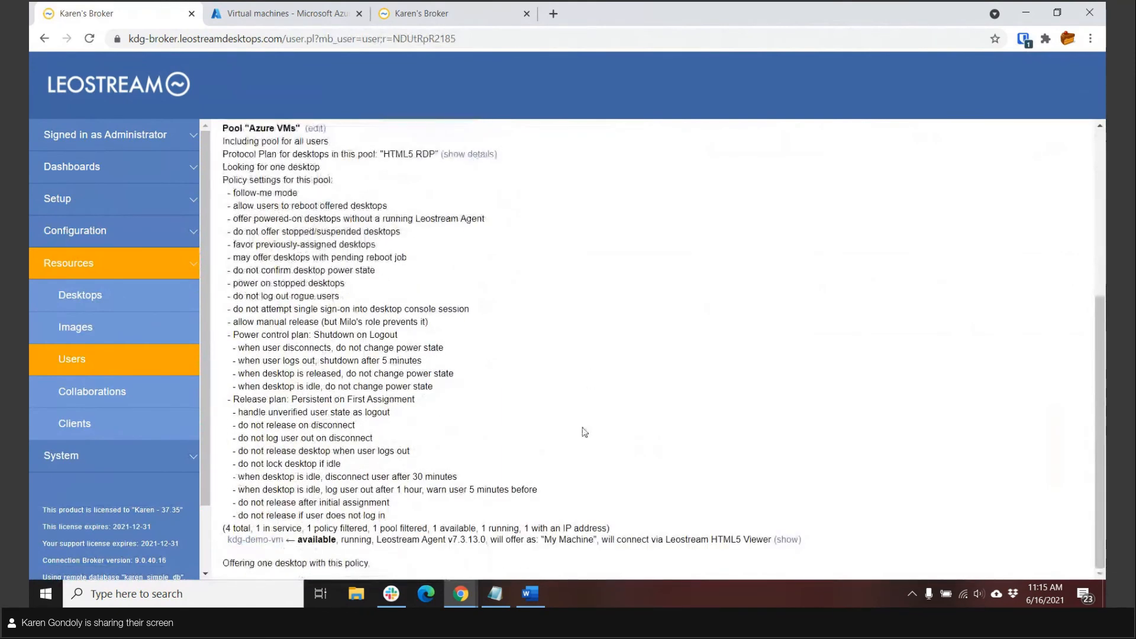
{"action": "scroll", "coordinate": [584, 427], "scroll_direction": "up", "scroll_amount": 2}
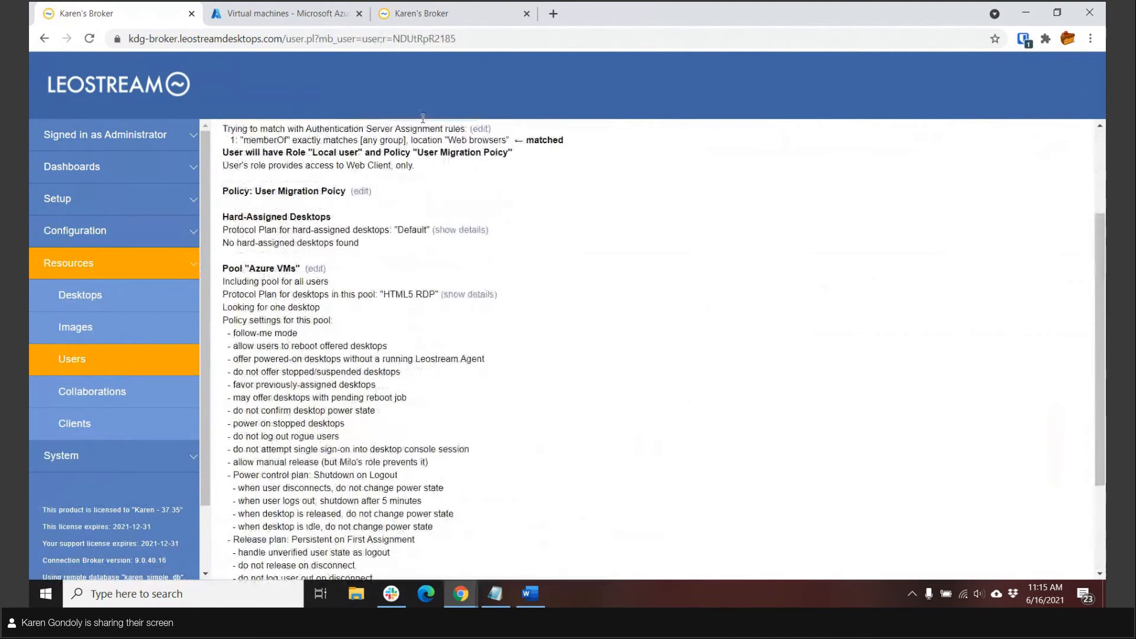
Sign in to the Leostream web client as the migrating user with the filled-in credentials and connect to My Machine.
{"action": "left_click", "coordinate": [448, 13]}
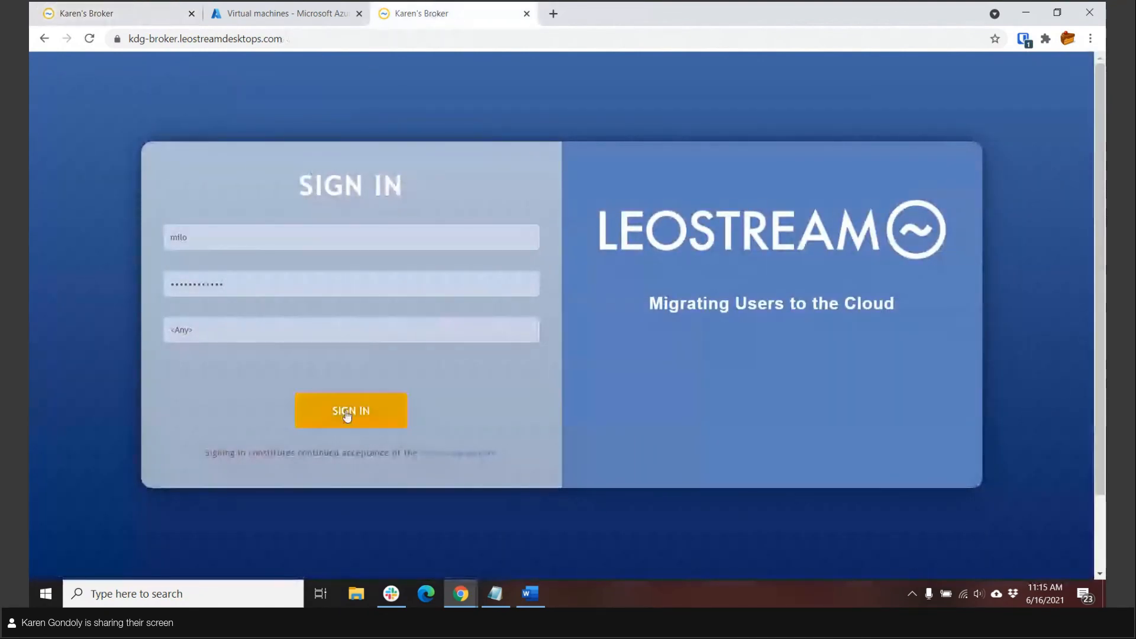
{"action": "left_click", "coordinate": [379, 413]}
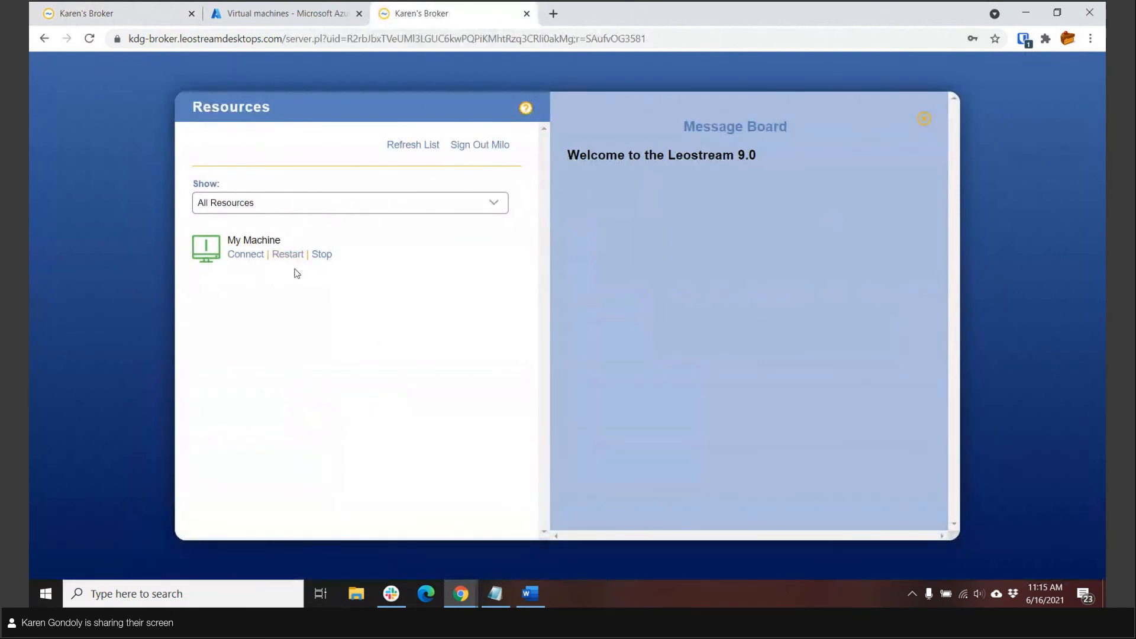
{"action": "left_click", "coordinate": [248, 255]}
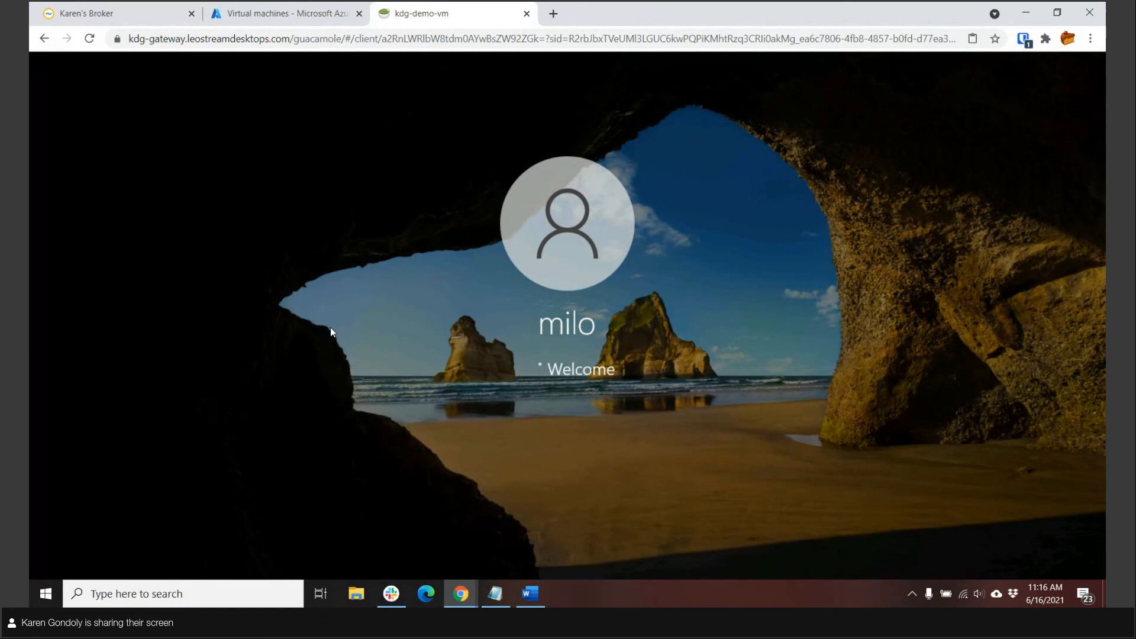
Filter the administrator's desktops list by Pool: Azure VMs to check kdg-demo-vm's assigned user, and return to the kdg-demo-vm remote session.
{"action": "left_click", "coordinate": [159, 17]}
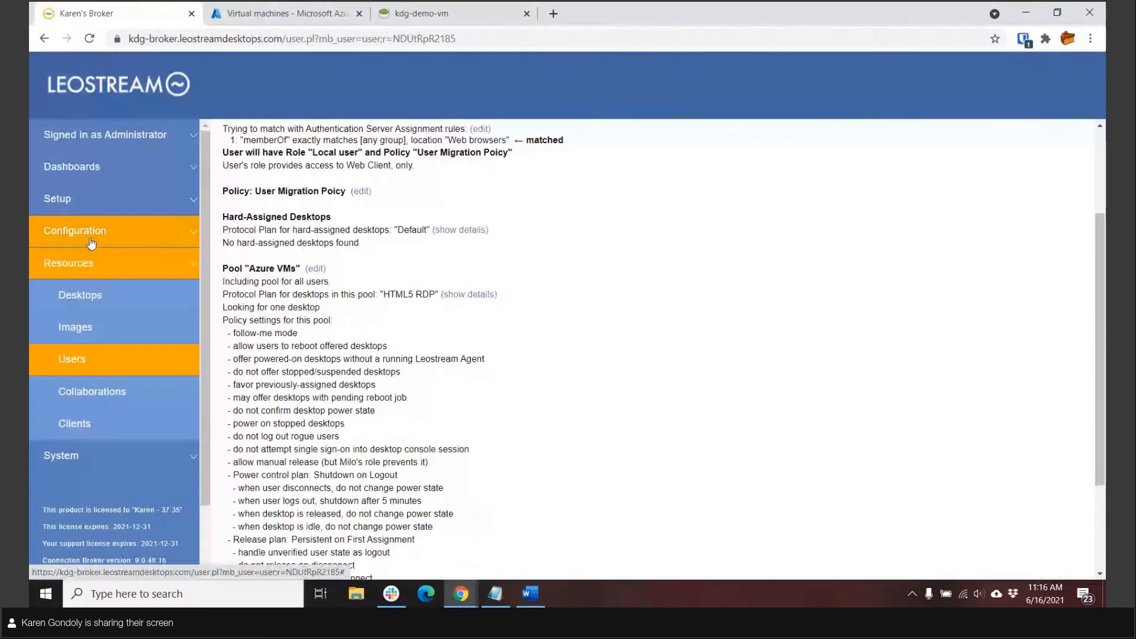
{"action": "left_click", "coordinate": [69, 264]}
{"action": "left_click", "coordinate": [70, 264]}
{"action": "left_click", "coordinate": [65, 295]}
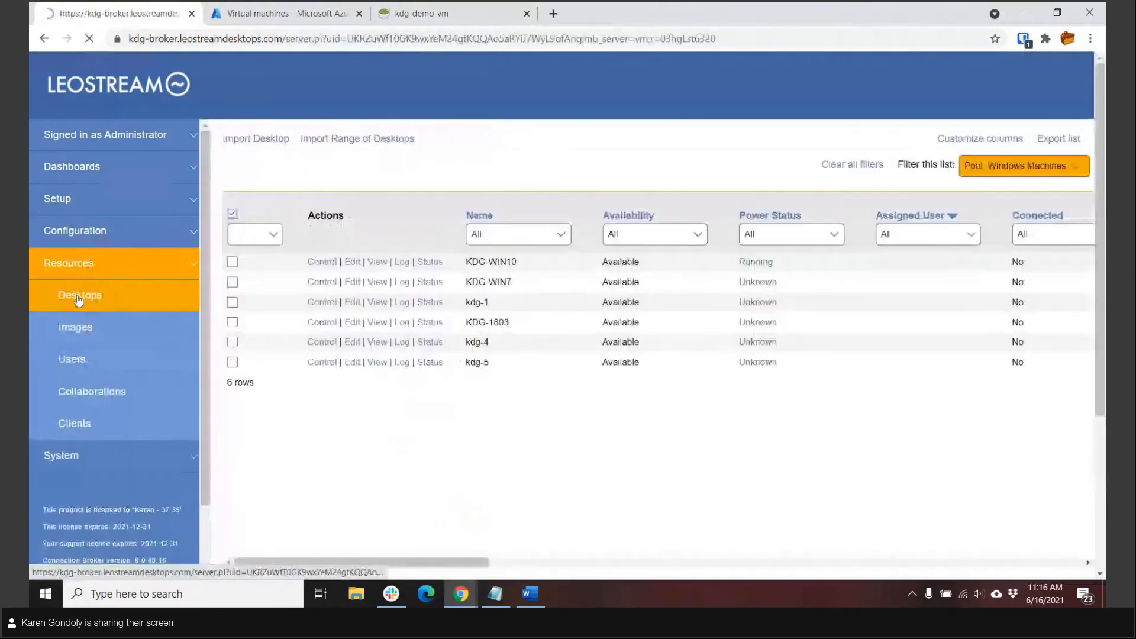
{"action": "left_click", "coordinate": [1026, 170]}
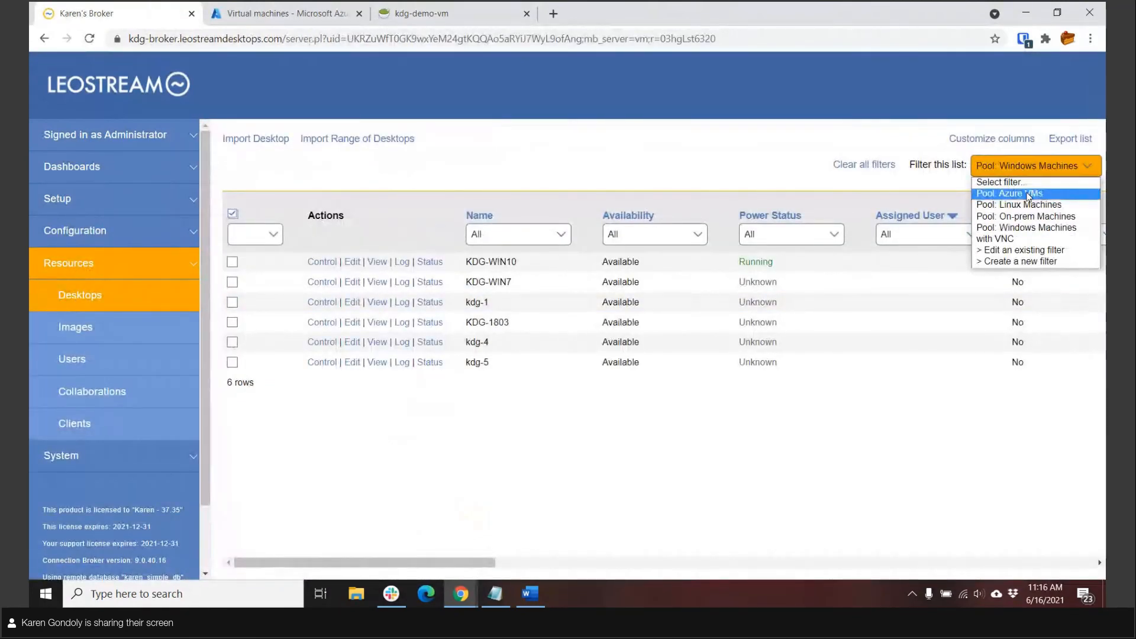
{"action": "left_click", "coordinate": [1028, 194]}
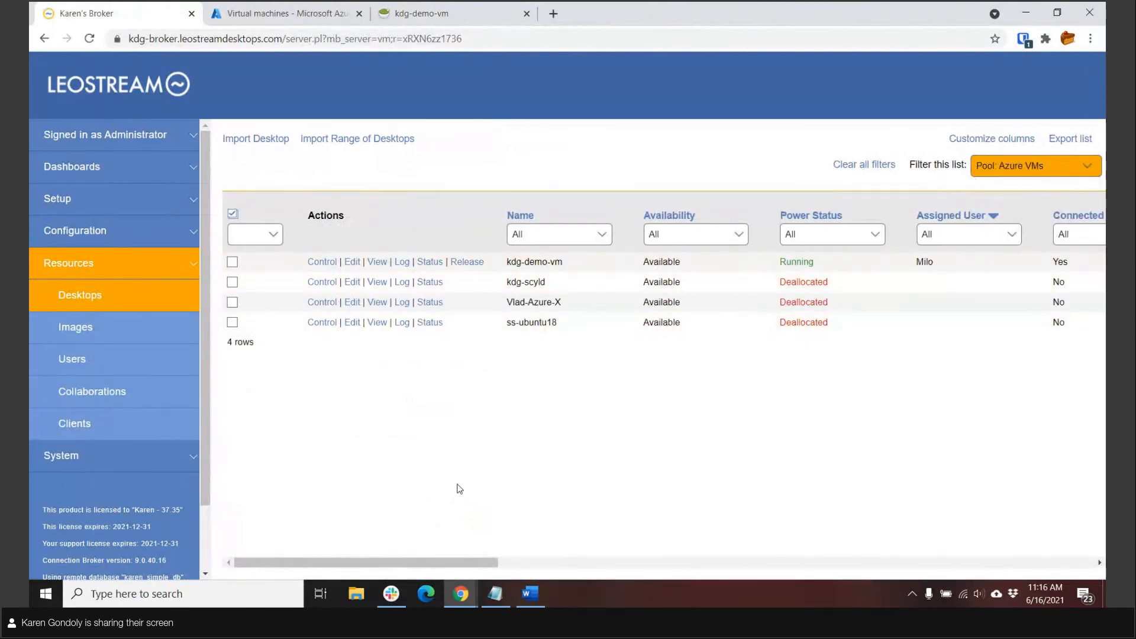
{"action": "left_click", "coordinate": [439, 16]}
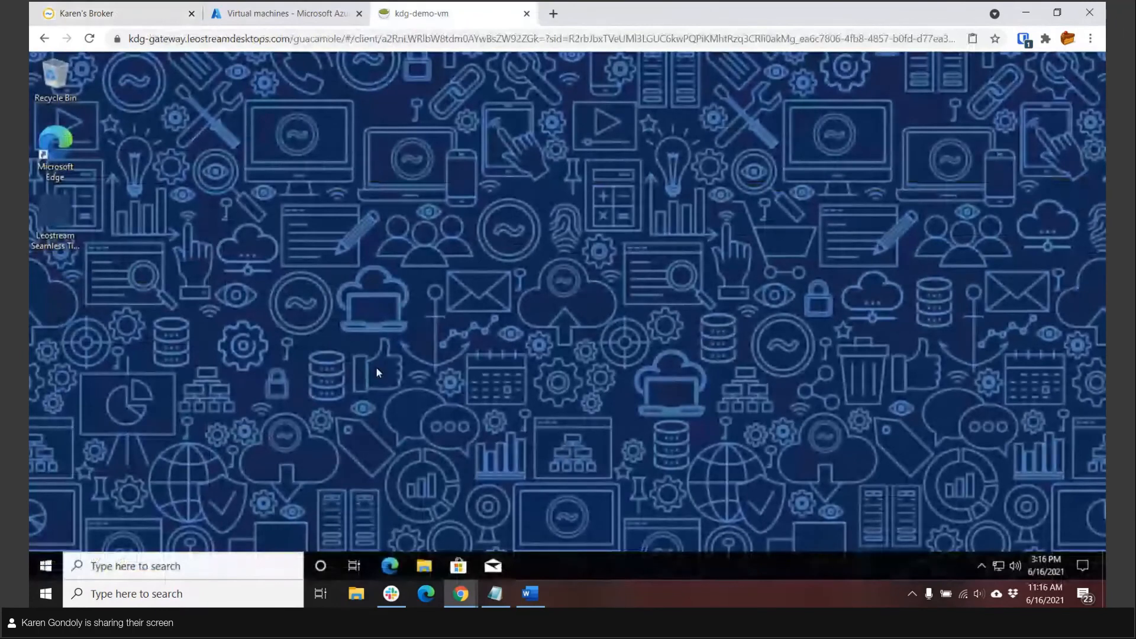